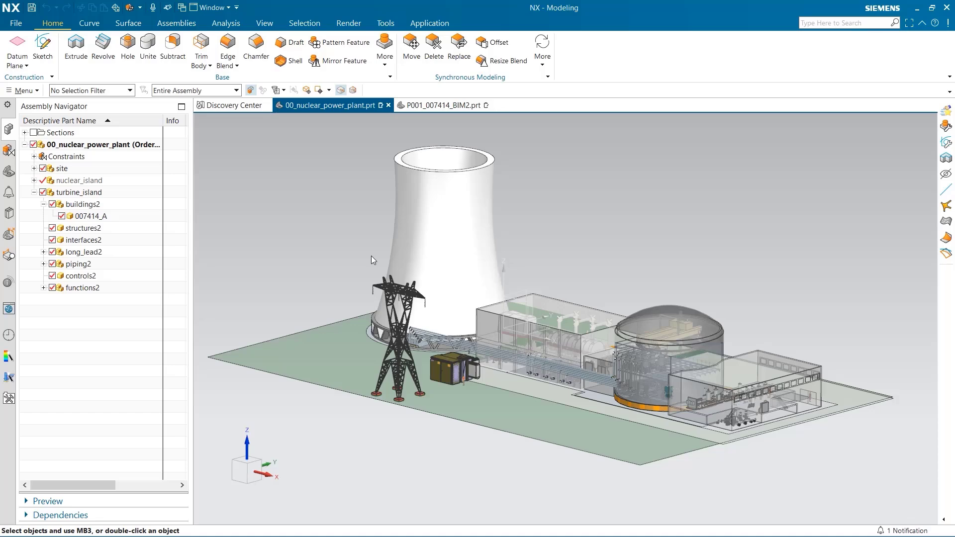
# - Replace component 007414_A under buildings2 with the loaded part P001_007414_BIM2.prt
pyautogui.moveTo(587, 270); pyautogui.dragTo(578, 296, button='middle')
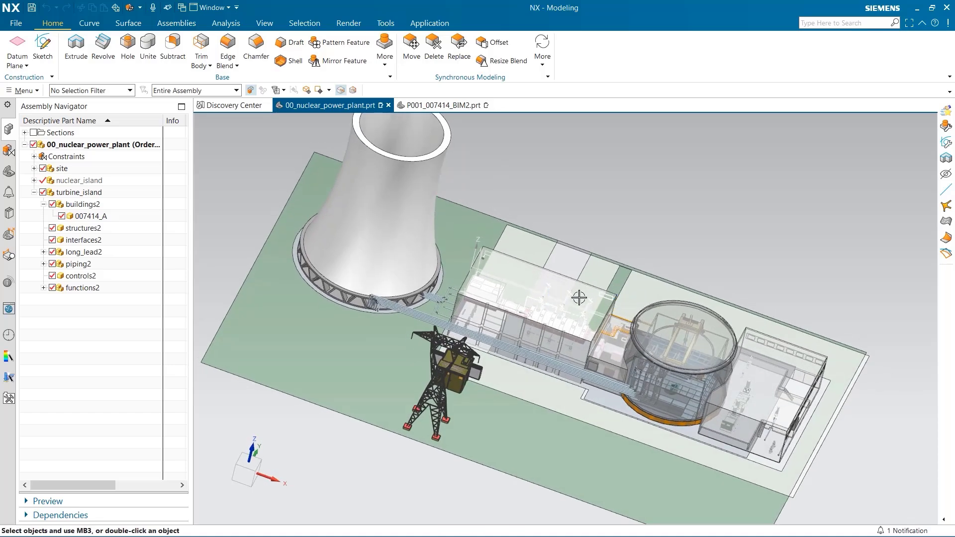
pyautogui.scroll(3, 579, 298)
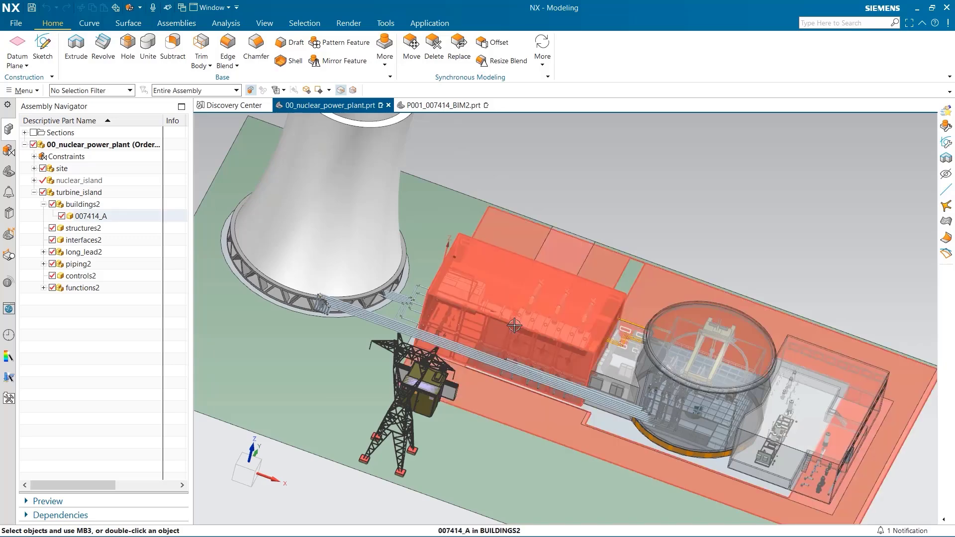
pyautogui.rightClick(109, 218)
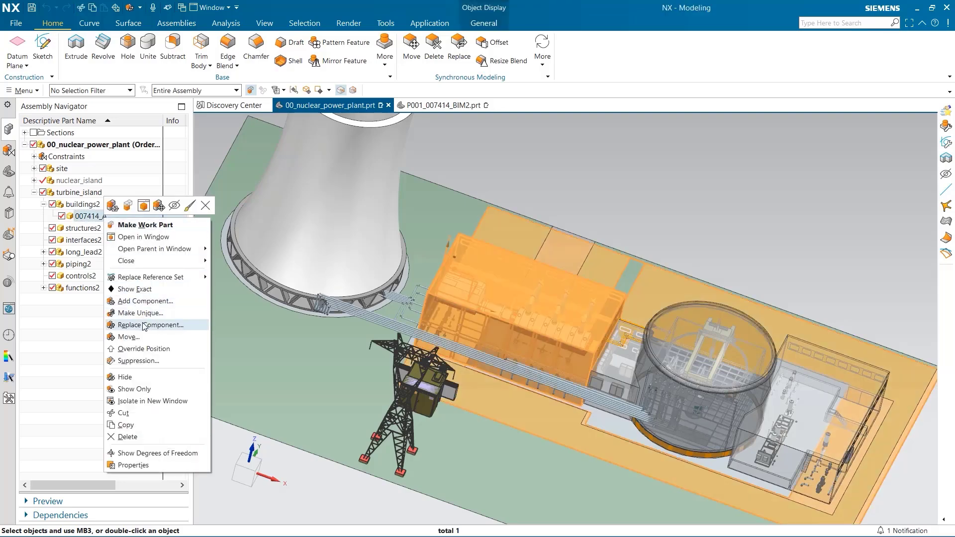
pyautogui.click(143, 324)
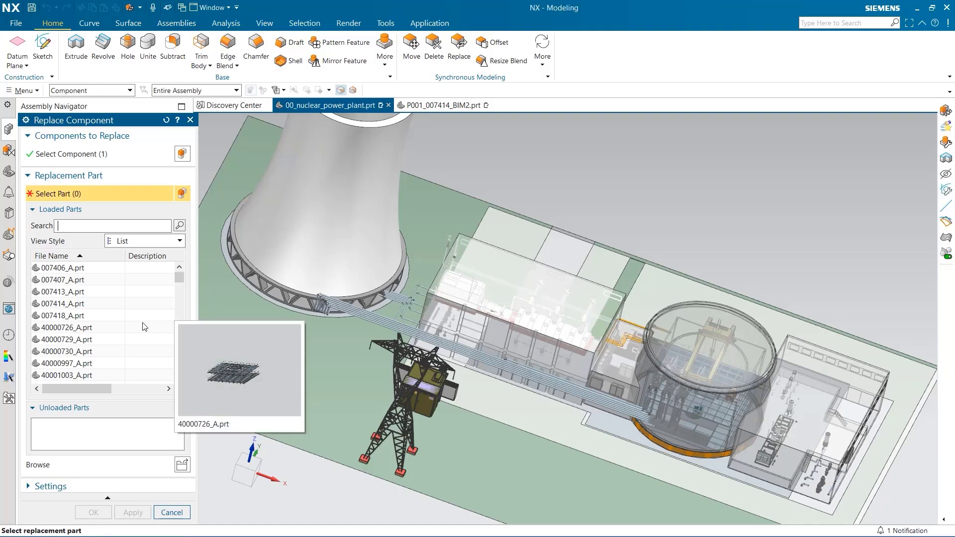
pyautogui.write('007')
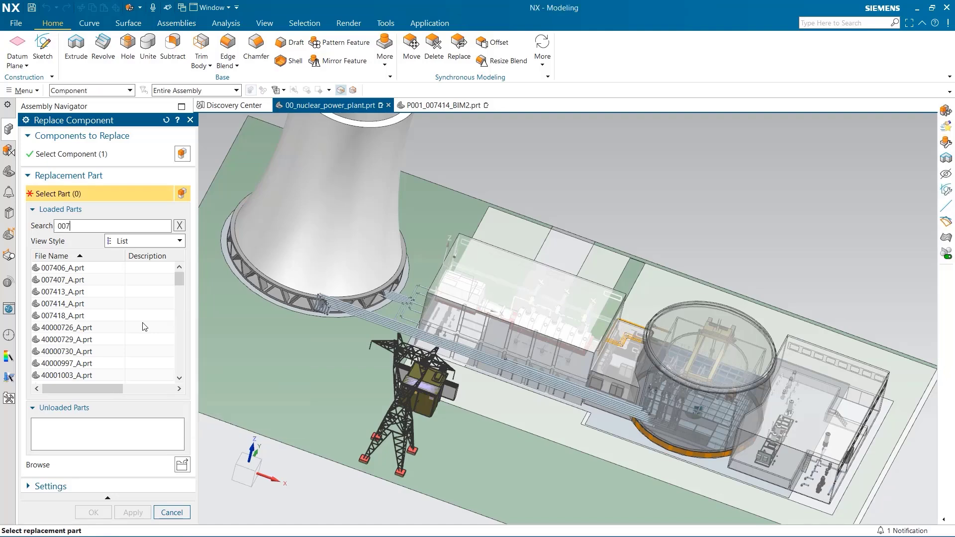
pyautogui.write('41')
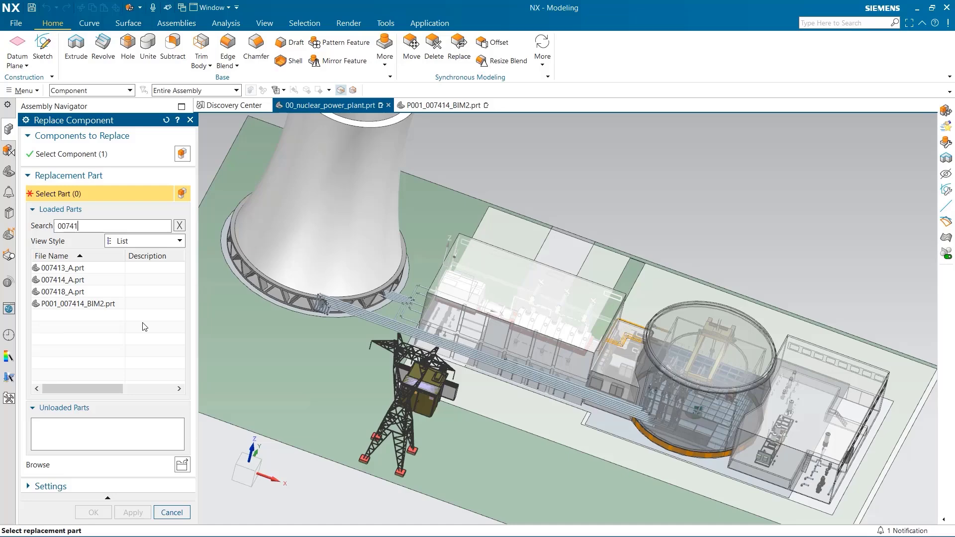
pyautogui.click(79, 303)
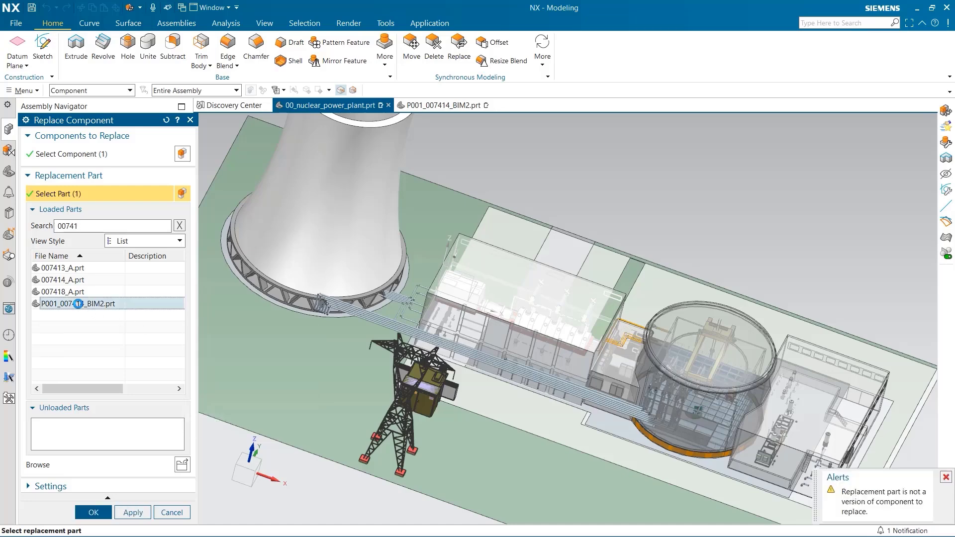
pyautogui.click(95, 511)
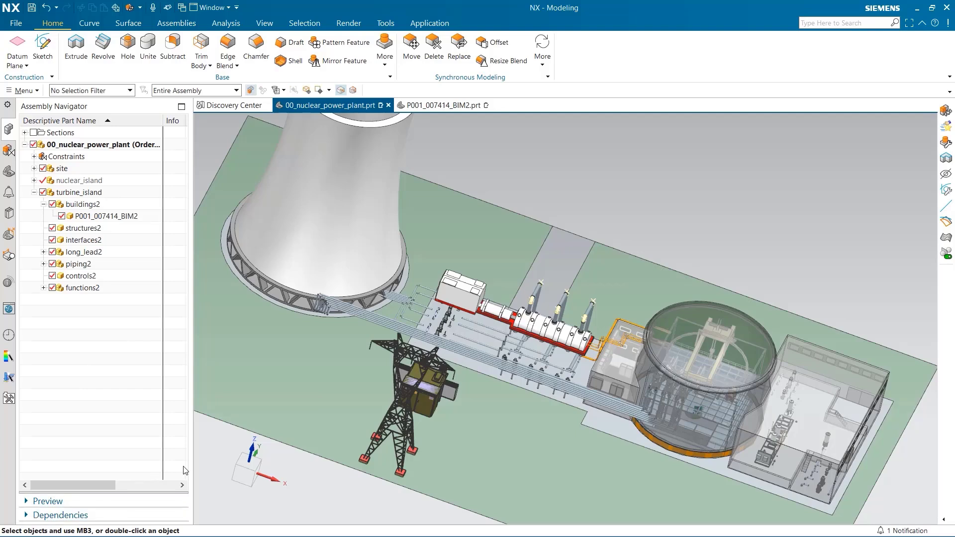
# - Open P001_007414_BIM2.prt in the BIM Design application and initialize its project from Customer Defaults with Grid and Levels
pyautogui.click(443, 105)
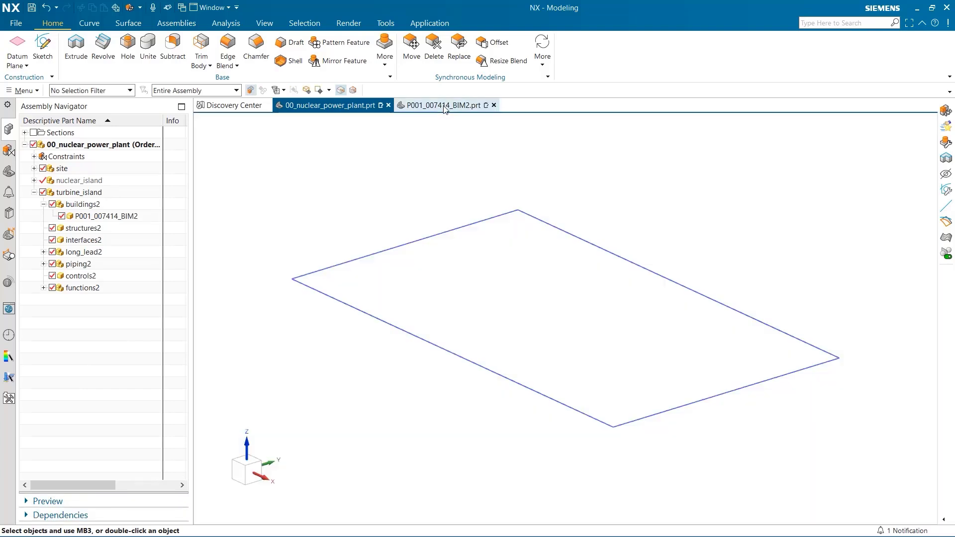
pyautogui.click(427, 24)
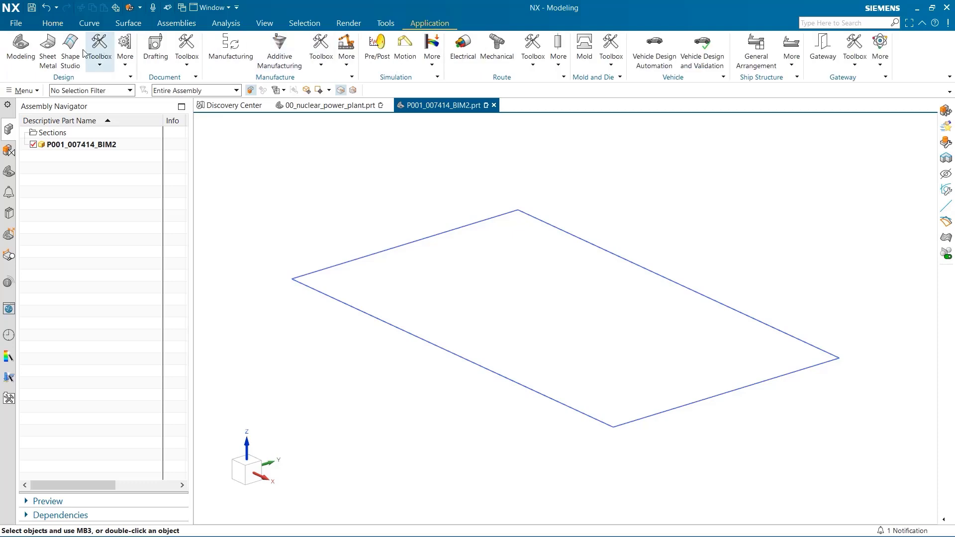
pyautogui.click(131, 57)
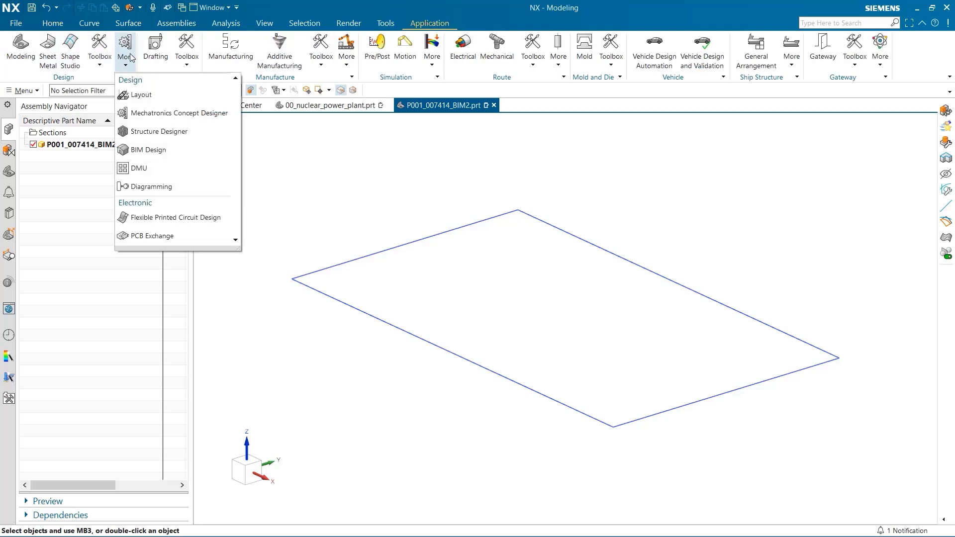
pyautogui.click(149, 150)
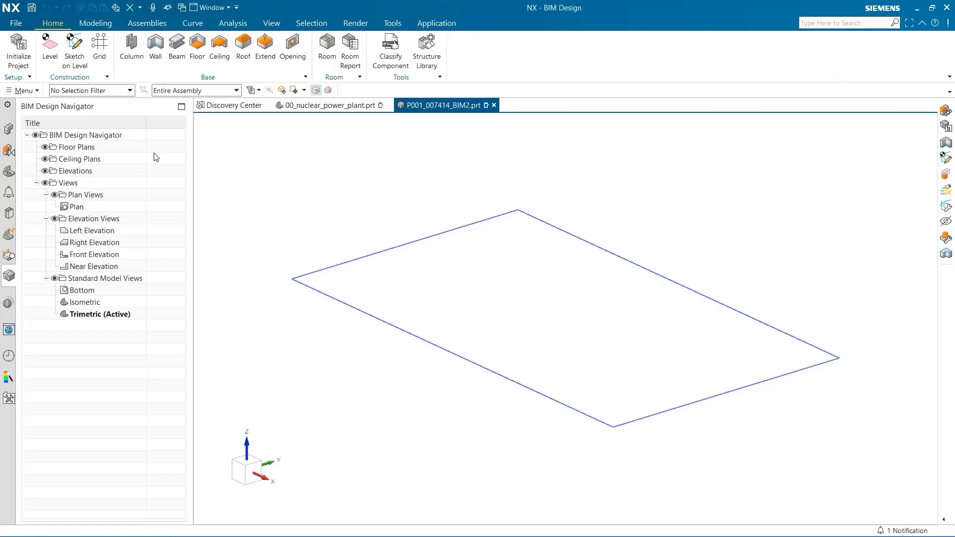
pyautogui.click(17, 62)
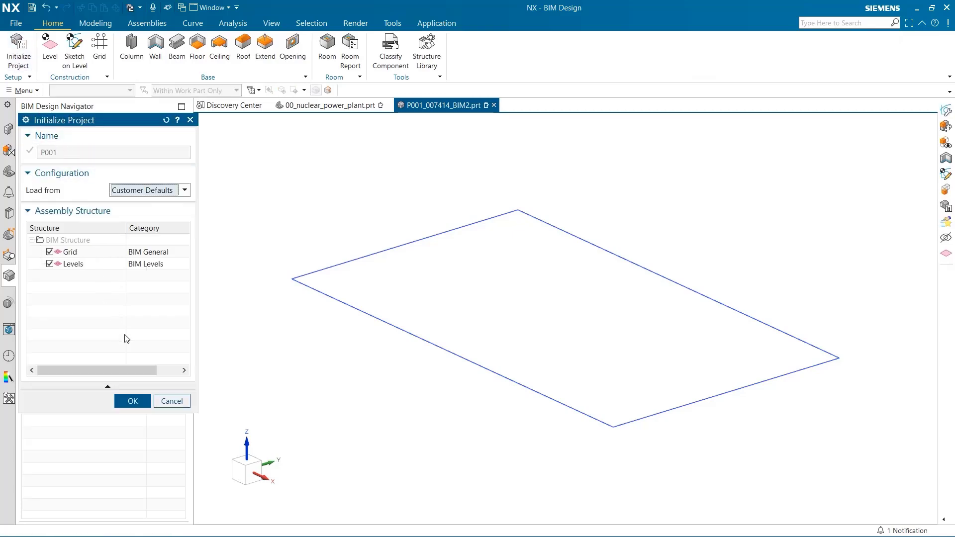
pyautogui.click(133, 401)
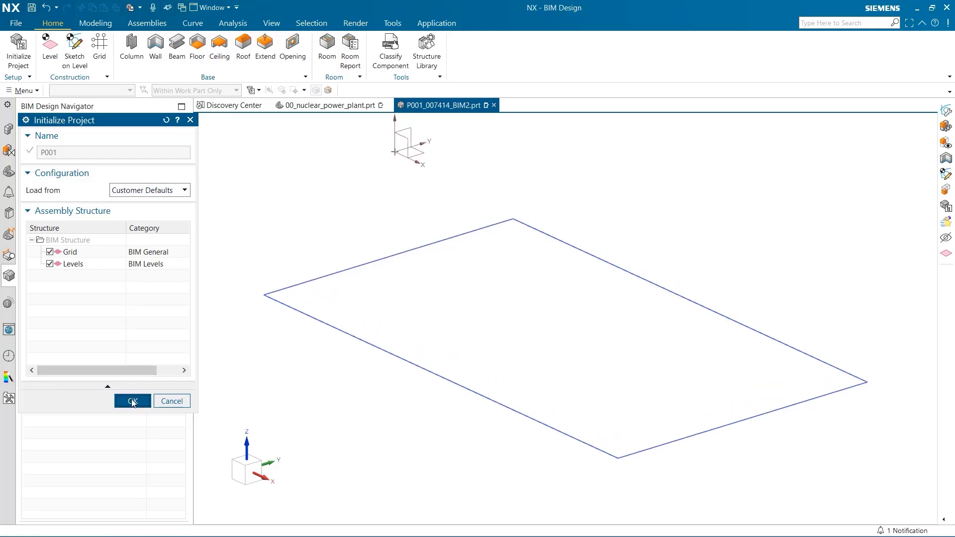
# - Sketch three stacked horizontal level lines starting at the vertical axis, about 220, 225 and 270 in long from lowest to highest
pyautogui.click(53, 50)
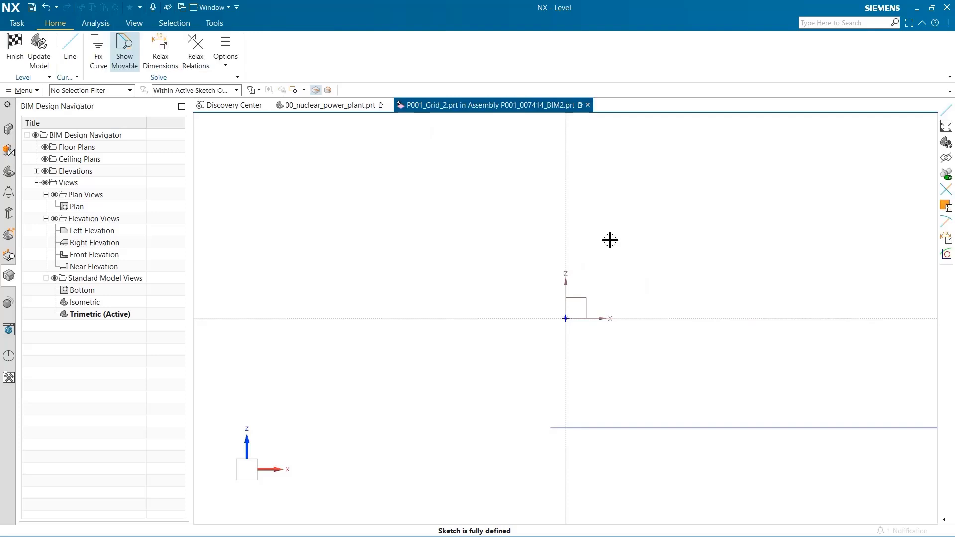
pyautogui.click(75, 45)
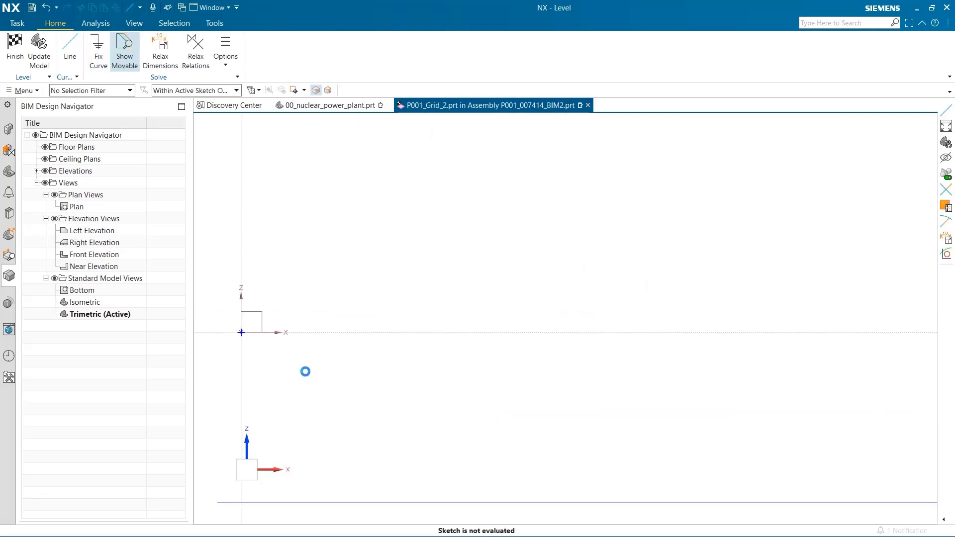
pyautogui.click(242, 488)
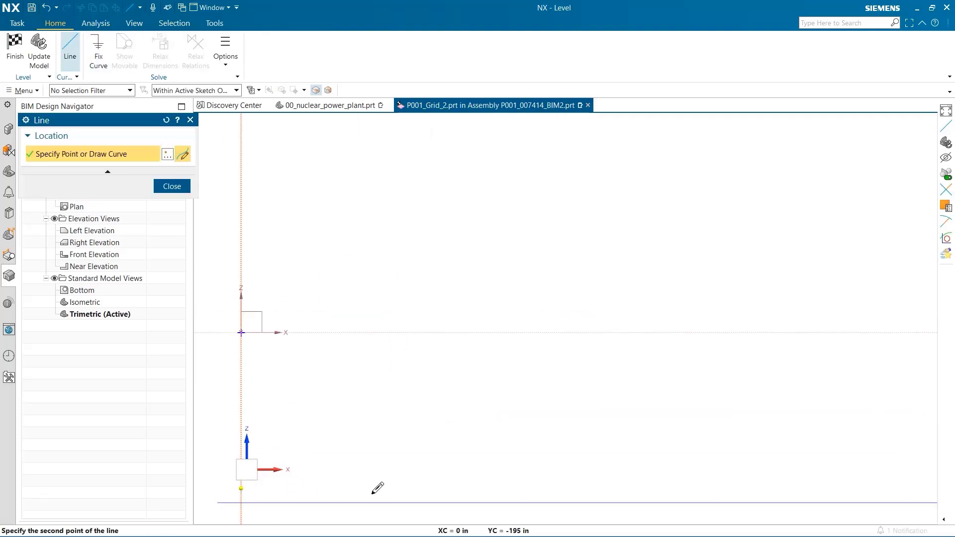
pyautogui.click(419, 487)
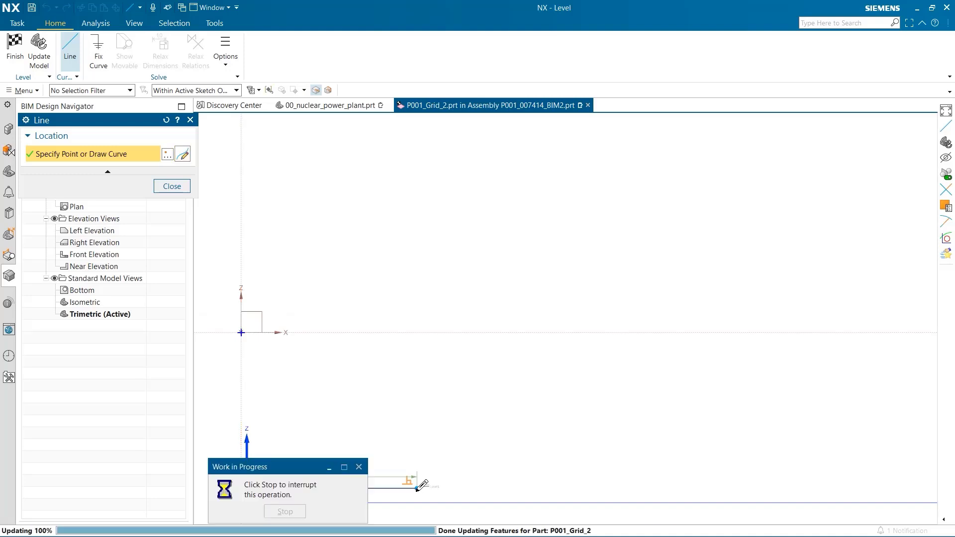
pyautogui.click(241, 348)
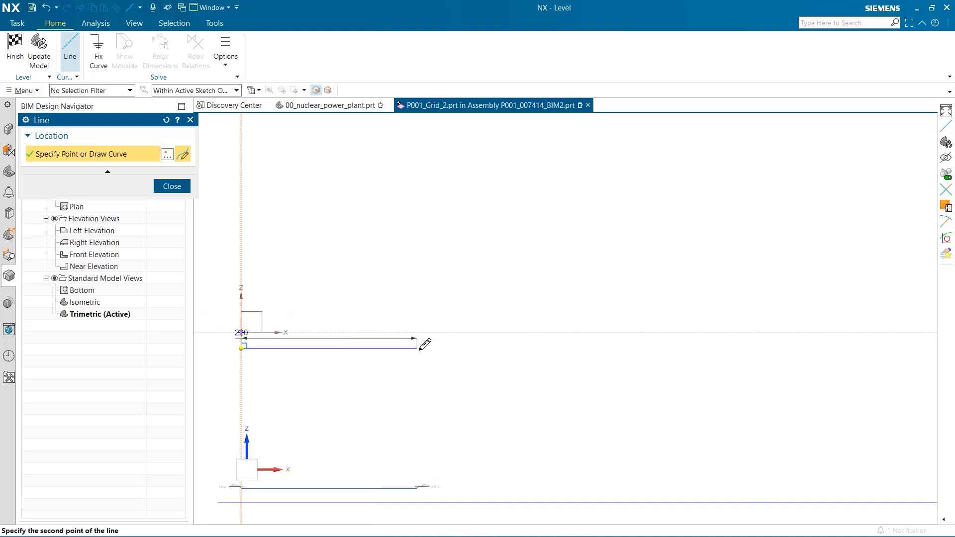
pyautogui.click(420, 348)
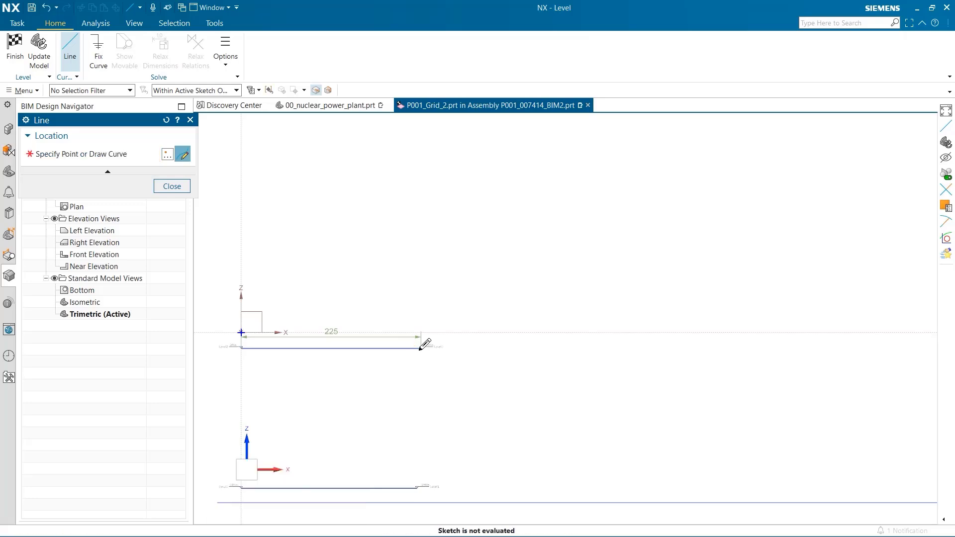
pyautogui.click(241, 216)
pyautogui.click(455, 221)
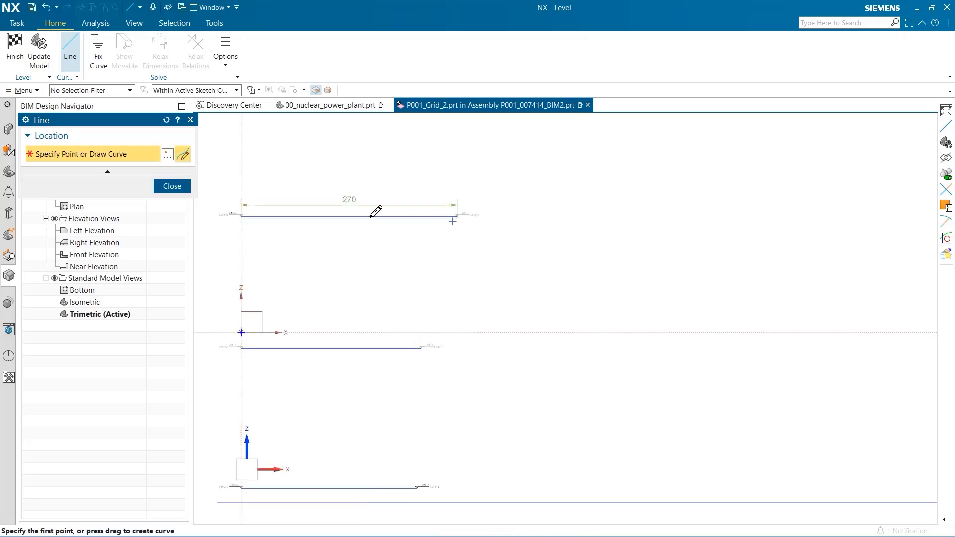
pyautogui.click(171, 186)
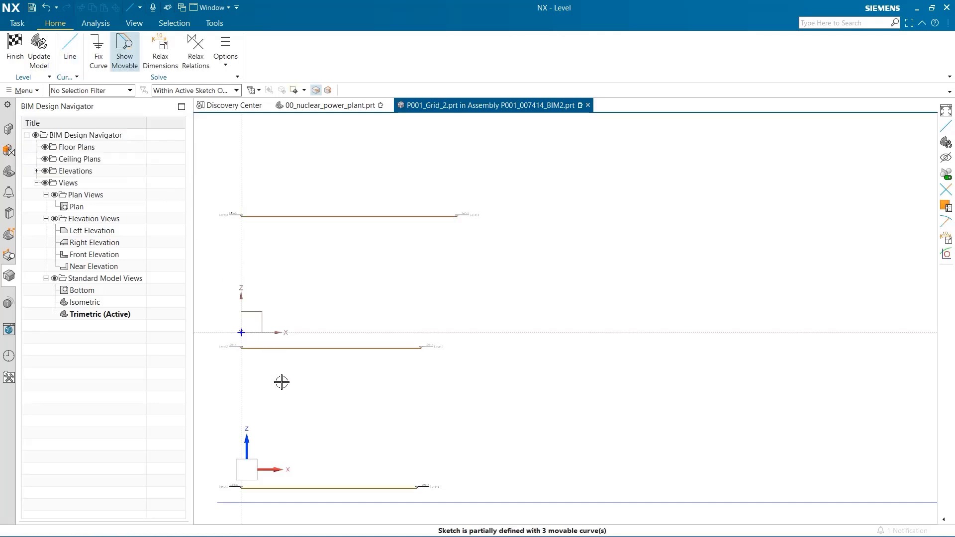
# - Move the lowest level line down onto the building outline's edge and fit the sketch in view
pyautogui.moveTo(296, 382)
pyautogui.keyDown('shift'); pyautogui.mouseDown(button='middle')
pyautogui.moveTo(334, 312)
pyautogui.moveTo(340, 252)
pyautogui.mouseUp(button='middle'); pyautogui.keyUp('shift')
pyautogui.scroll(4, 328, 352)
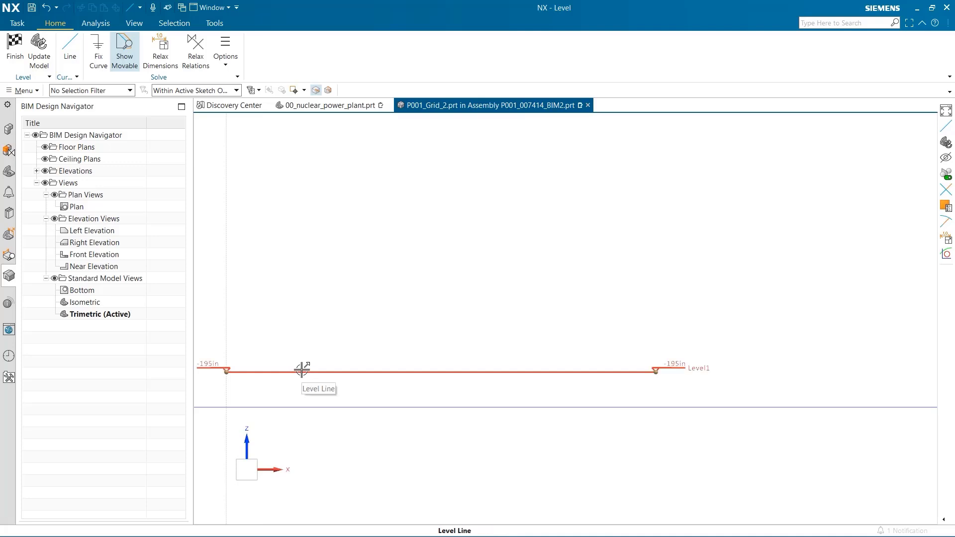
pyautogui.moveTo(300, 371); pyautogui.dragTo(296, 407)
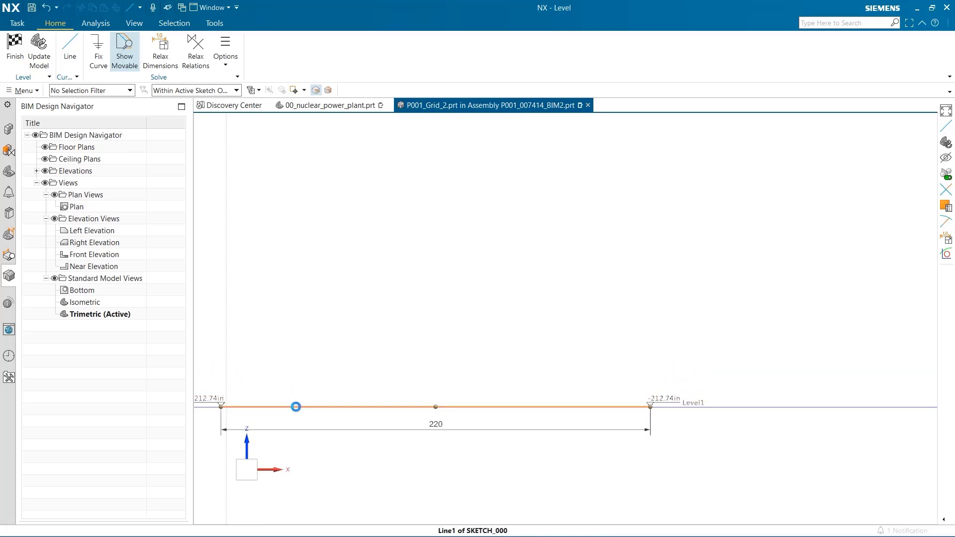
pyautogui.rightClick(296, 407)
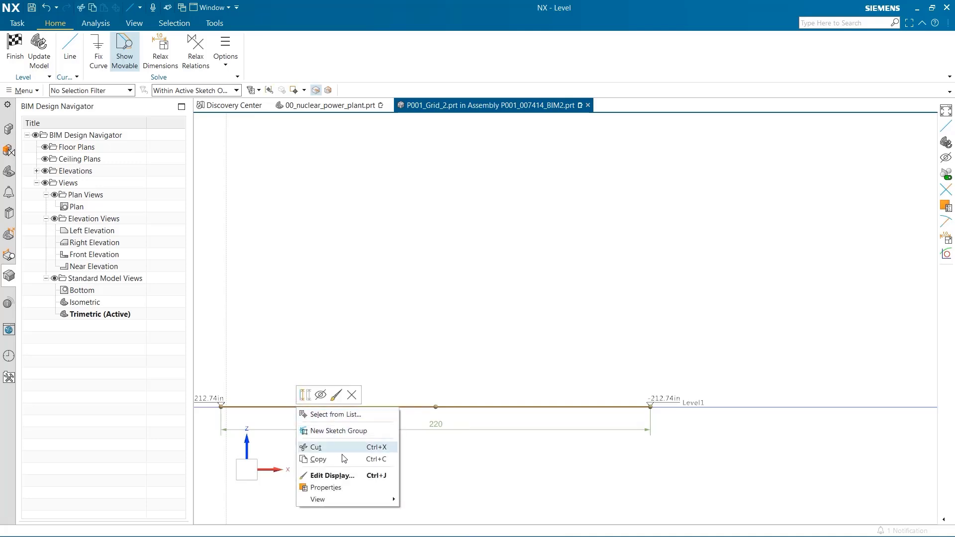
pyautogui.moveTo(379, 502)
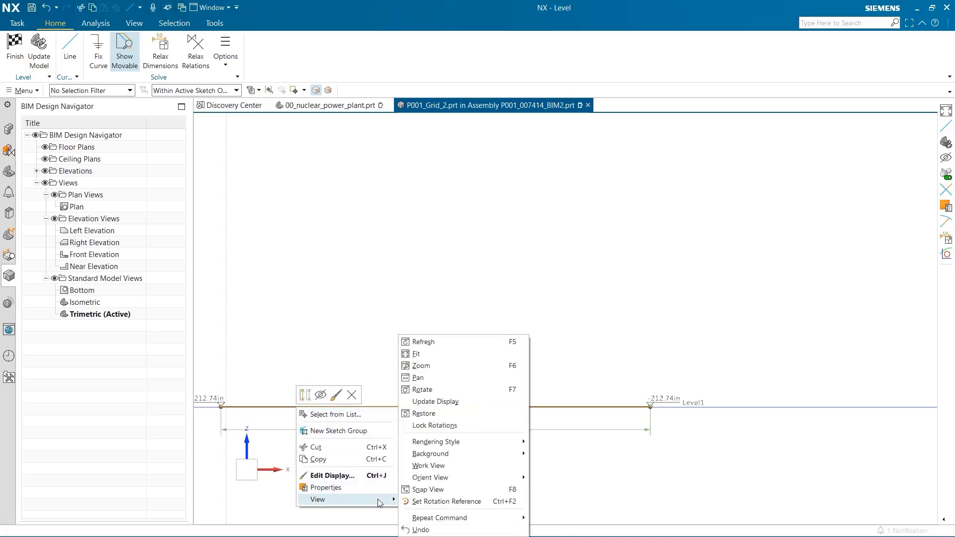
pyautogui.click(416, 354)
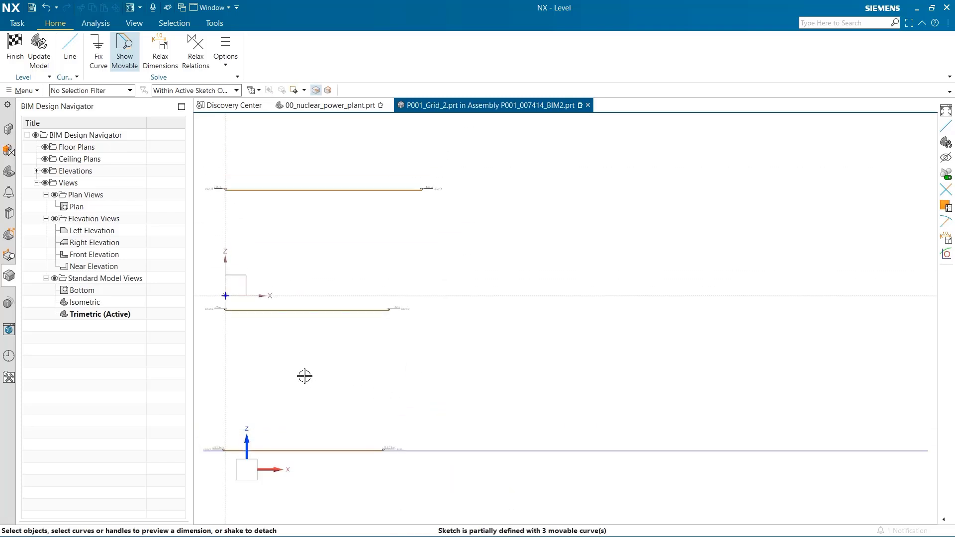
# - Dimension the distance between the lowest and middle level lines as 159 in
pyautogui.moveTo(305, 376)
pyautogui.keyDown('shift'); pyautogui.mouseDown(button='middle')
pyautogui.moveTo(369, 365)
pyautogui.moveTo(416, 326)
pyautogui.mouseUp(button='middle'); pyautogui.keyUp('shift')
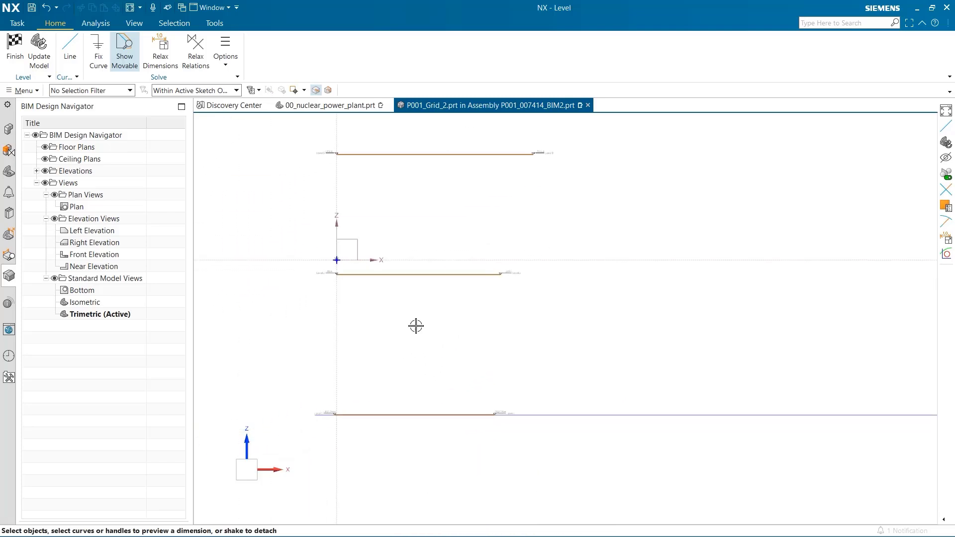
pyautogui.click(401, 415)
pyautogui.click(402, 273)
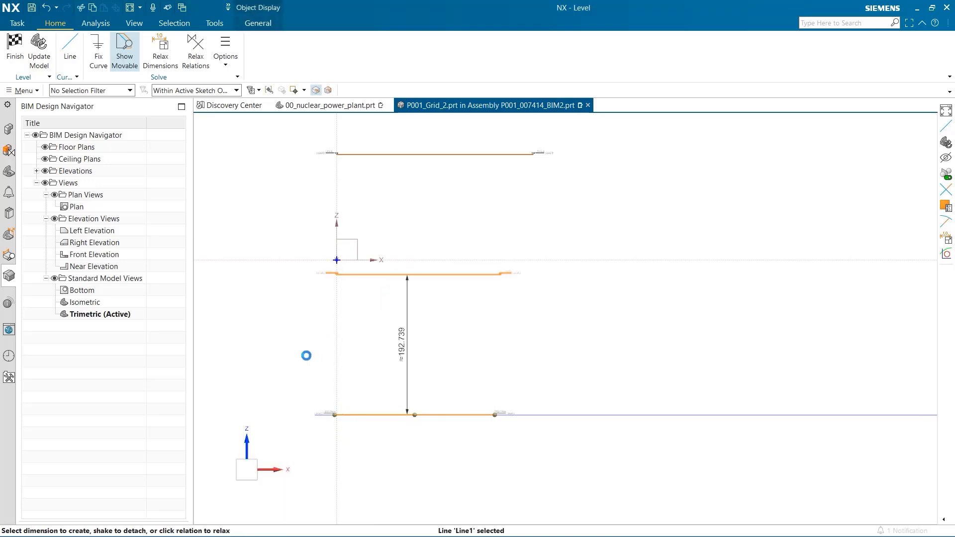
pyautogui.click(401, 344)
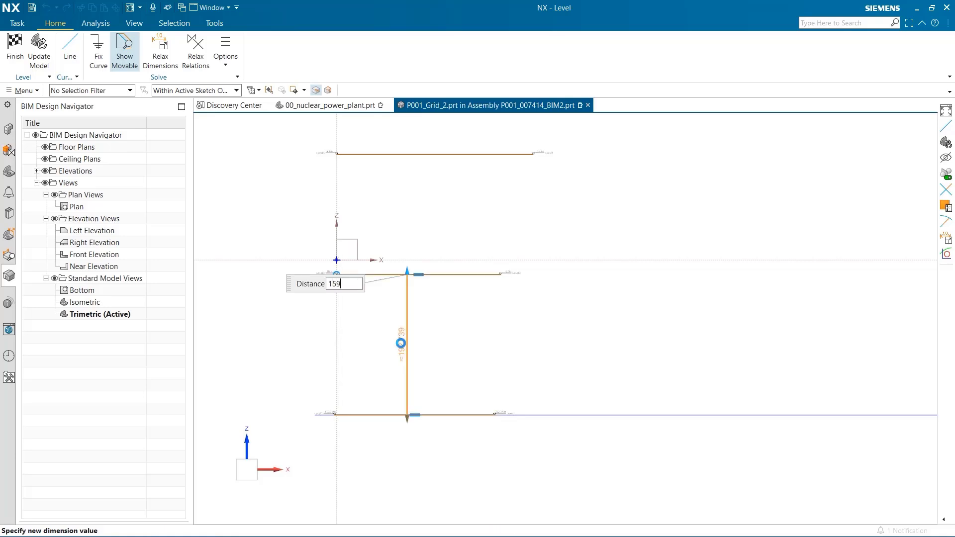
pyautogui.press('Return')
# - Dimension the distance between the lowest and highest level lines as 390 in
pyautogui.click(442, 413)
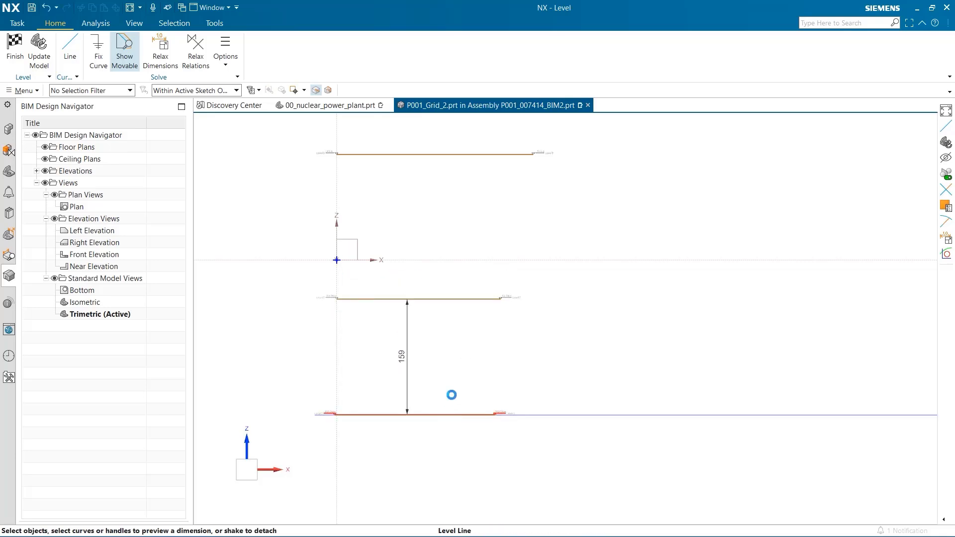
pyautogui.click(433, 155)
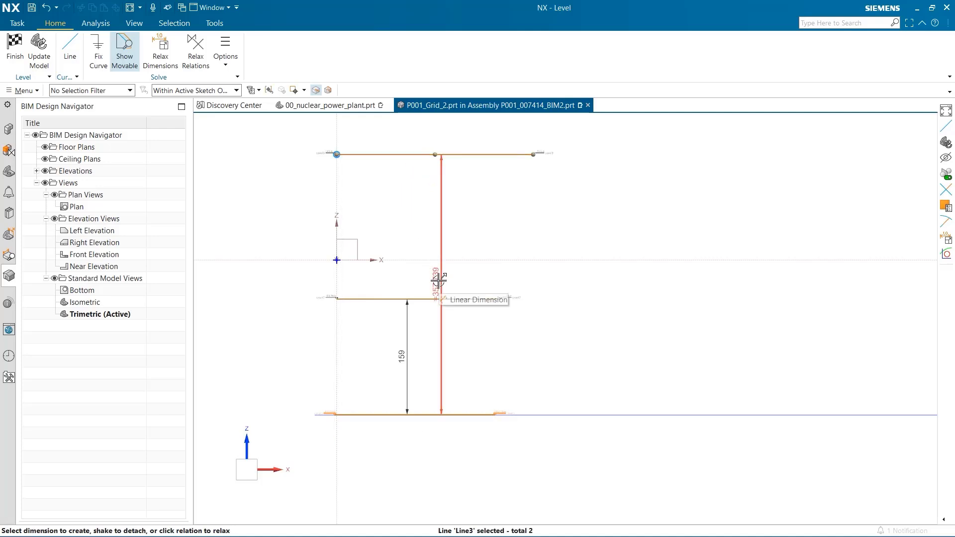
pyautogui.click(438, 280)
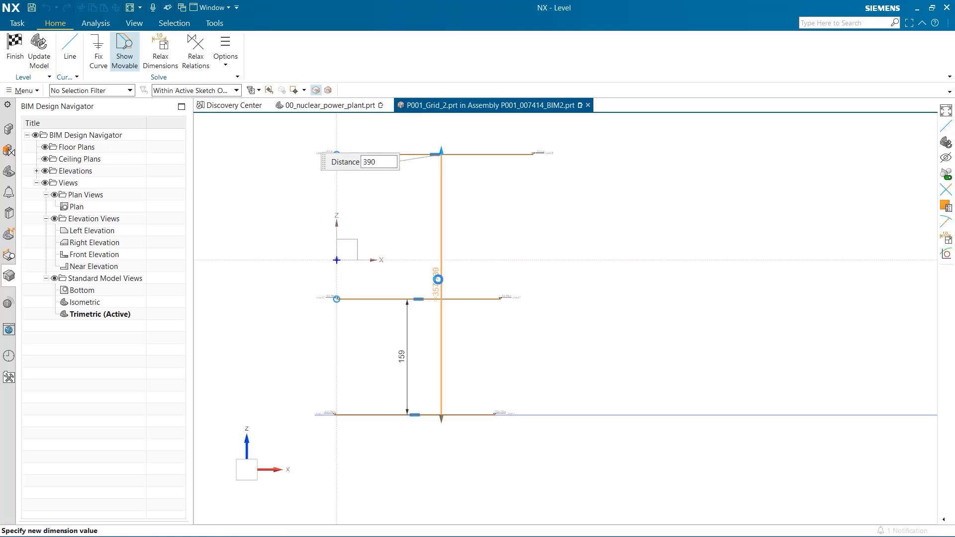
pyautogui.write('390')
pyautogui.press('Return')
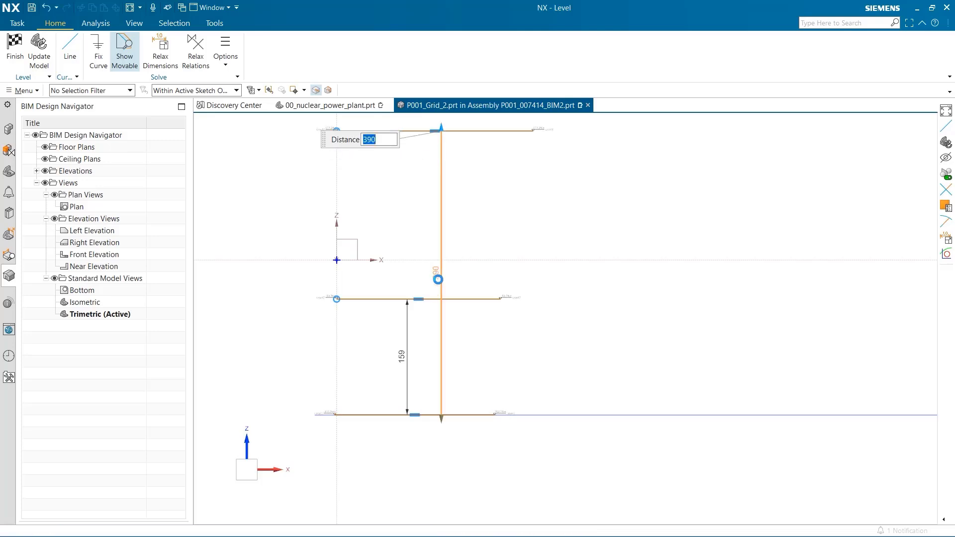
pyautogui.click(633, 321)
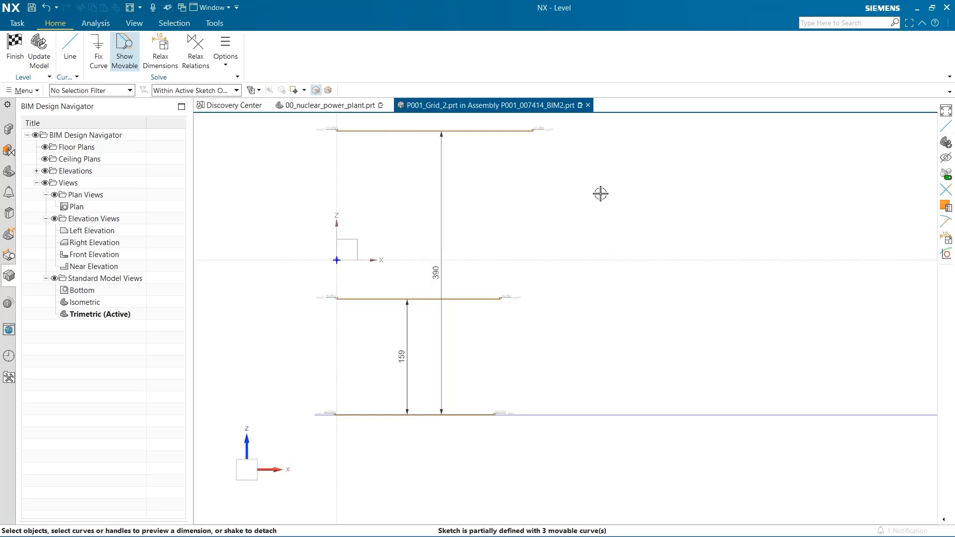
# - Finish the level sketch and resize the Level (2) elevation box to X offsets of 980 in maximum and 40 in minimum
pyautogui.click(15, 46)
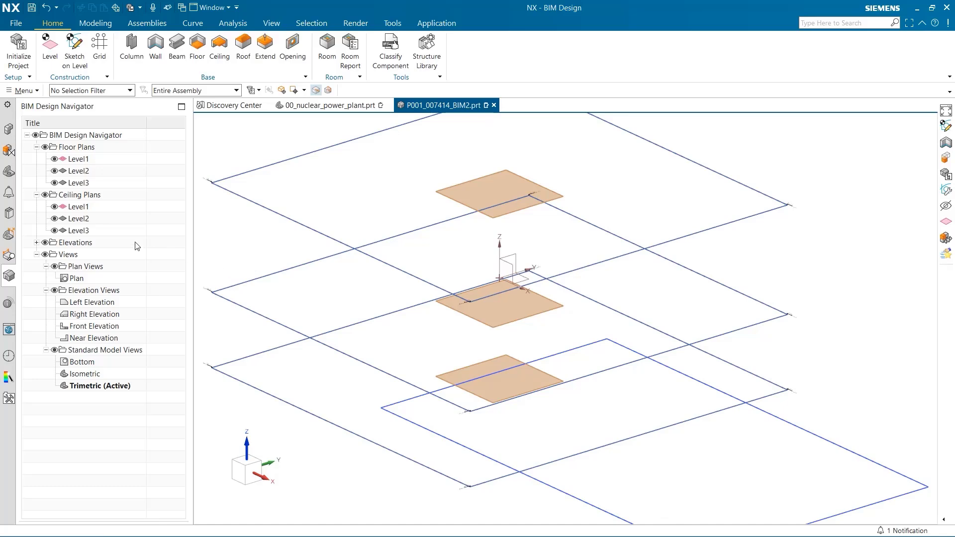
pyautogui.click(37, 242)
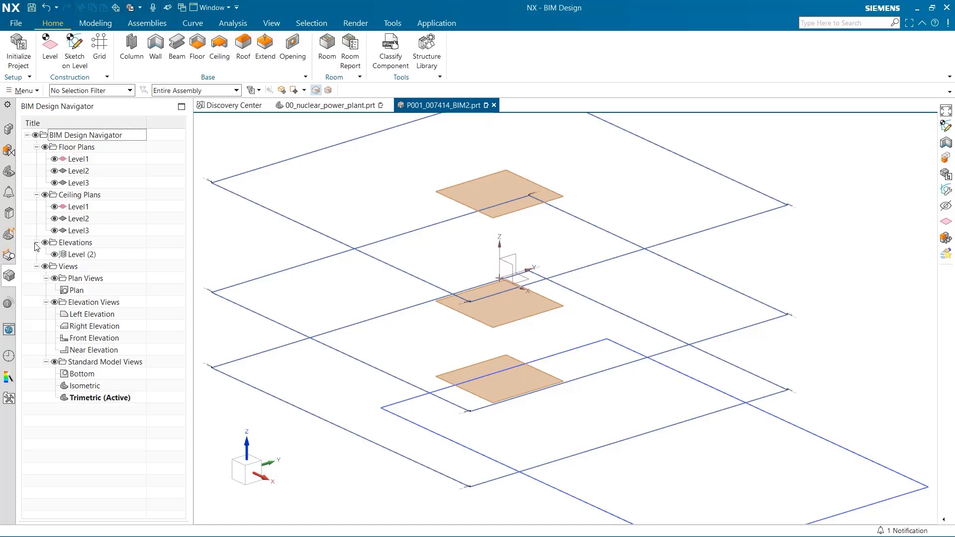
pyautogui.click(75, 255)
pyautogui.rightClick(78, 255)
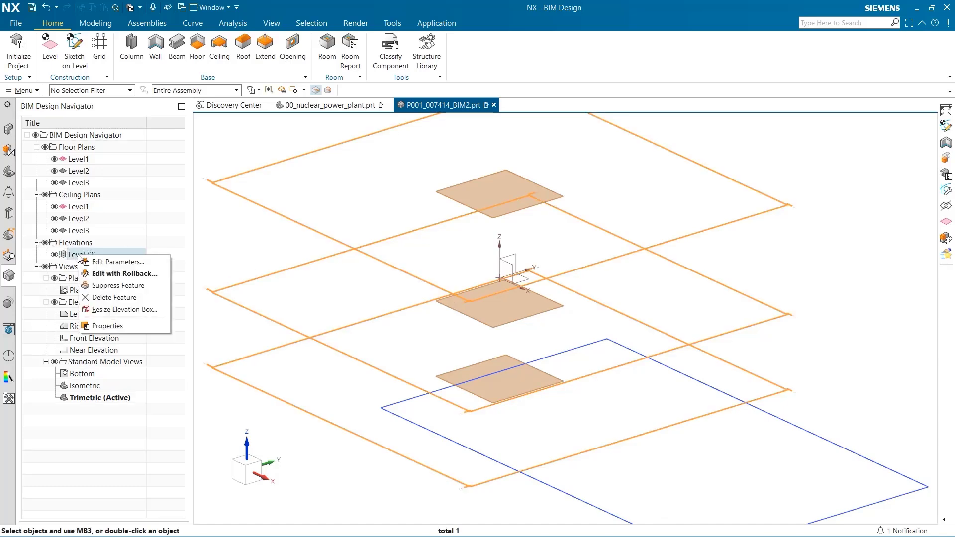
pyautogui.click(127, 309)
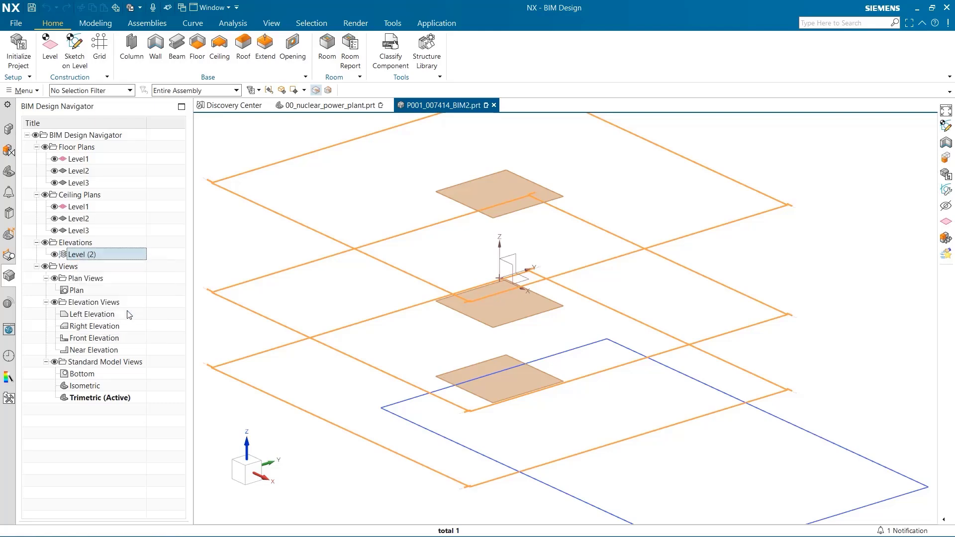
pyautogui.scroll(-2, 562, 326)
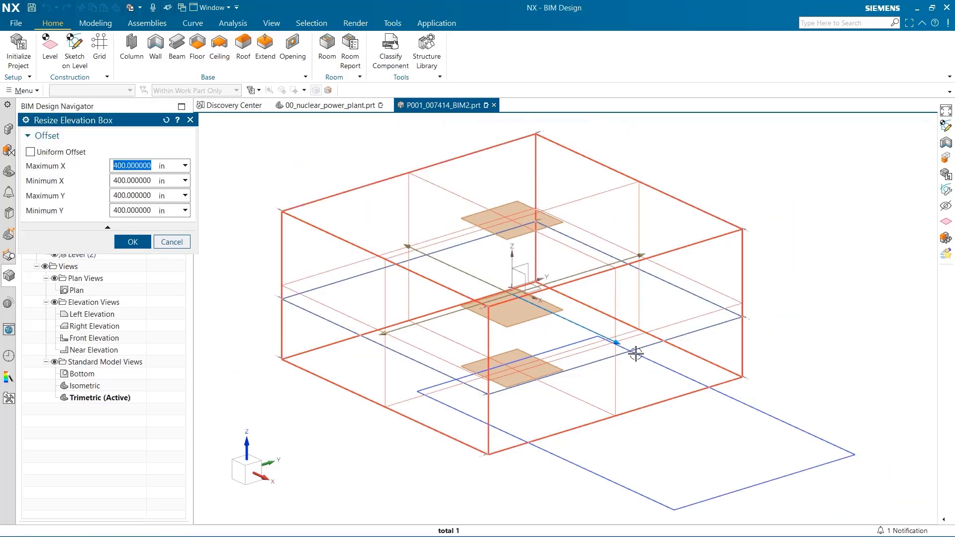
pyautogui.moveTo(621, 343); pyautogui.dragTo(763, 430)
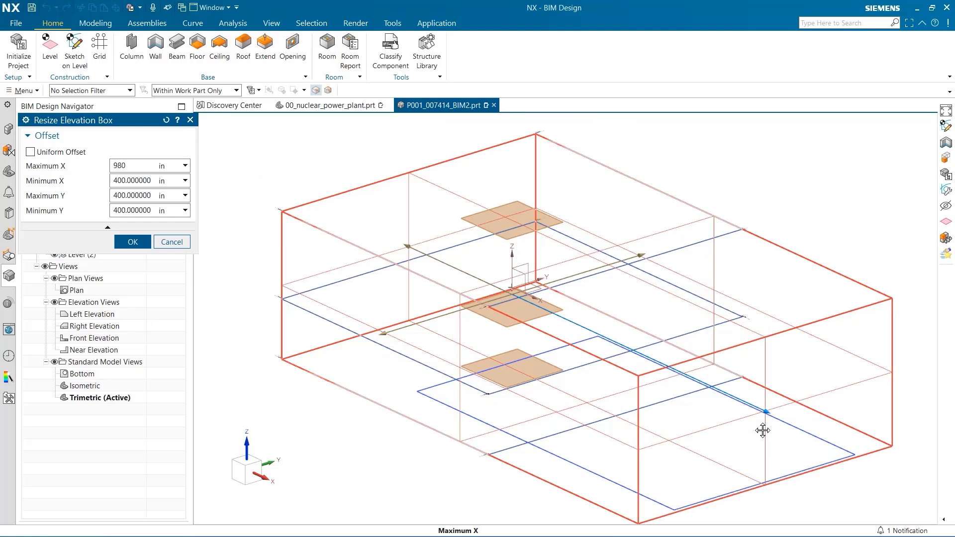
pyautogui.moveTo(409, 245); pyautogui.dragTo(526, 300)
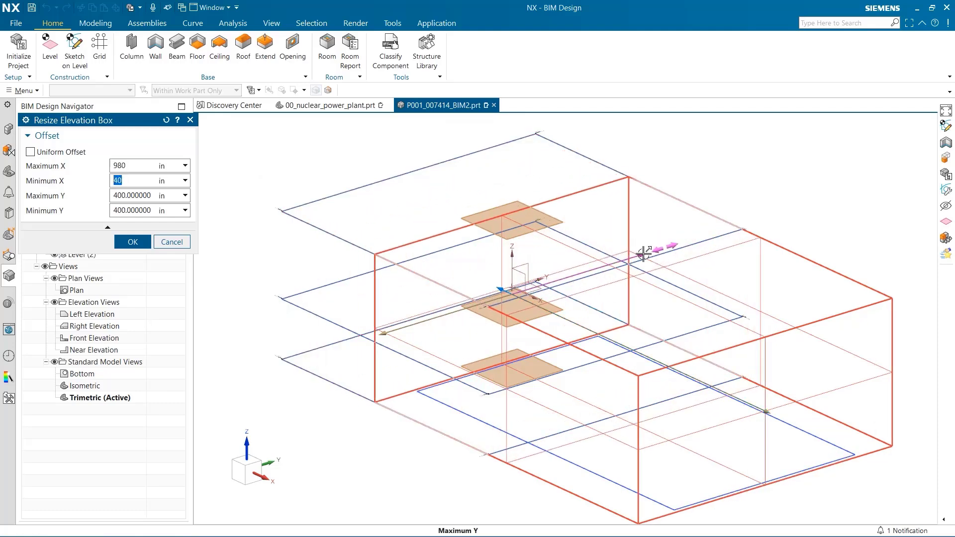
# - Set the elevation box's Y offsets to 310 in maximum and 290 in minimum, and apply the resize
pyautogui.moveTo(643, 254); pyautogui.dragTo(612, 261)
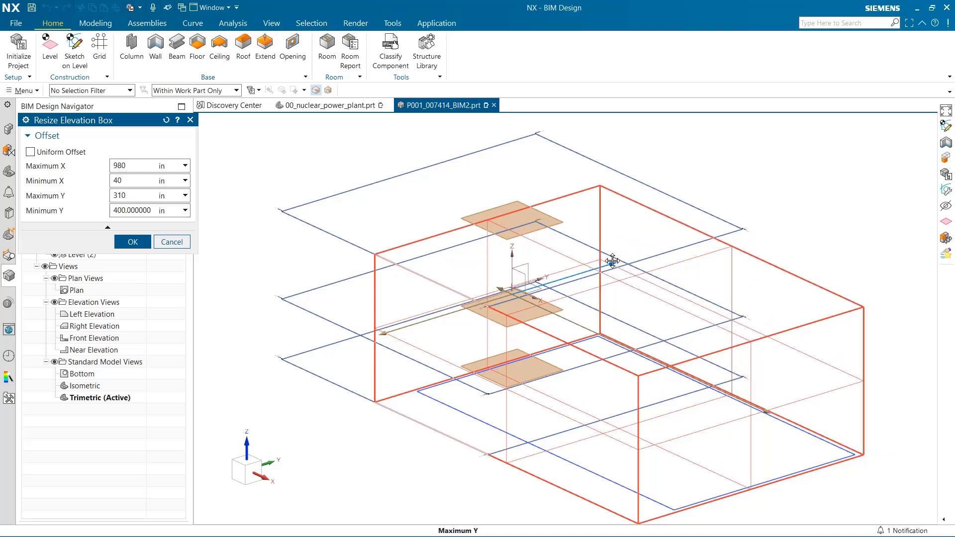
pyautogui.moveTo(385, 332); pyautogui.dragTo(420, 325)
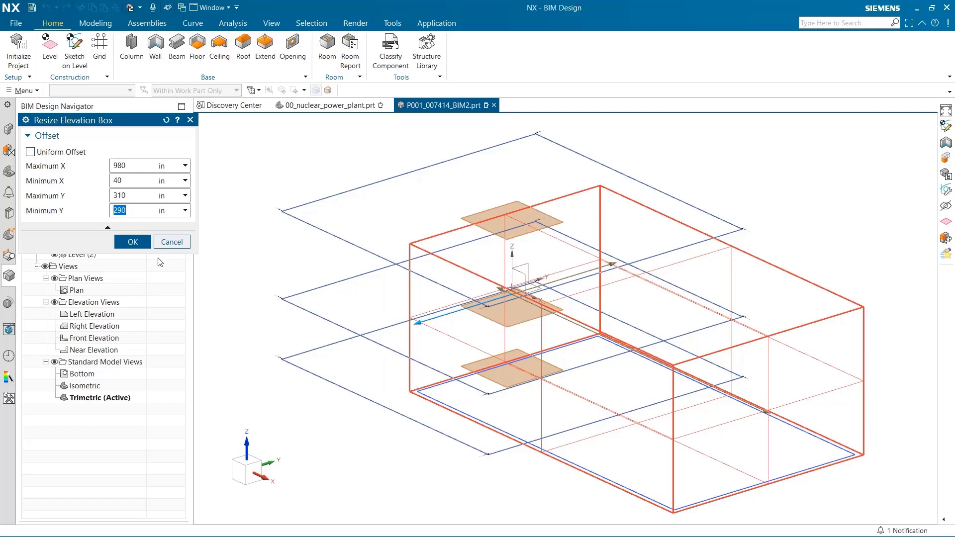
pyautogui.click(133, 242)
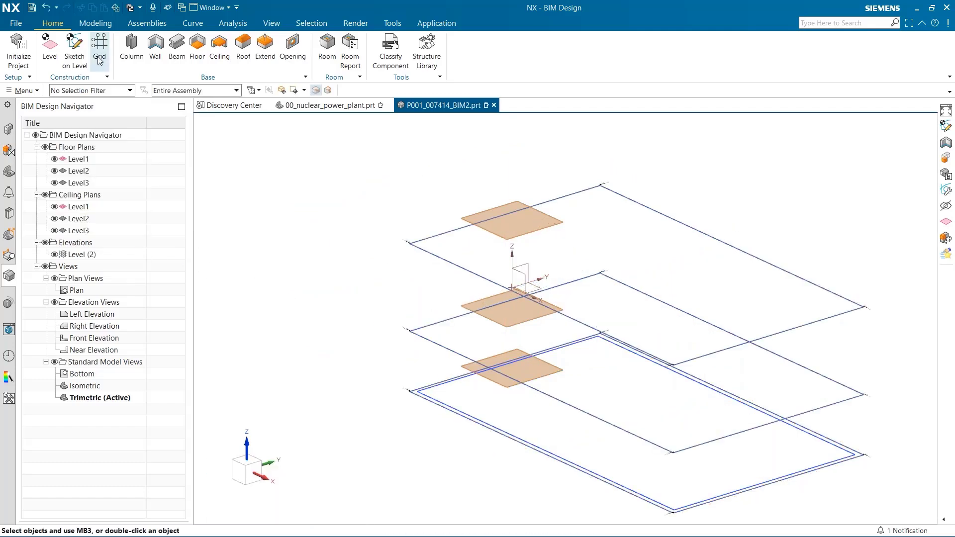
# - Start a level sketch on the Level1 datum plane with the whole building outline in view
pyautogui.click(81, 48)
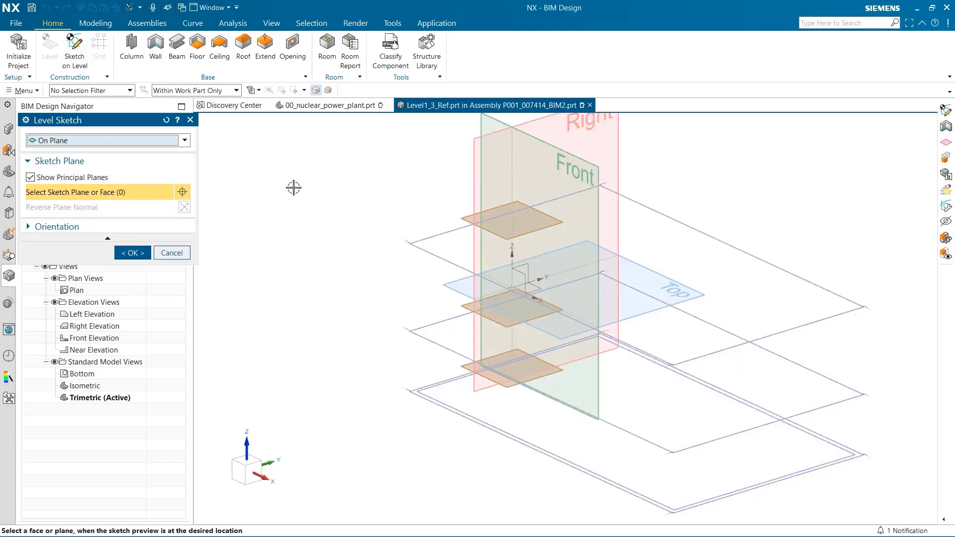
pyautogui.click(467, 367)
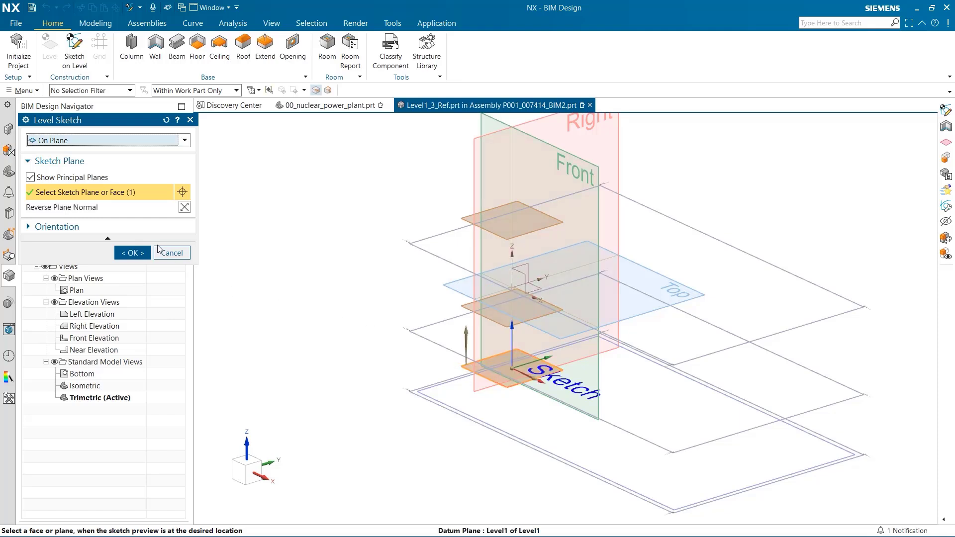
pyautogui.click(131, 253)
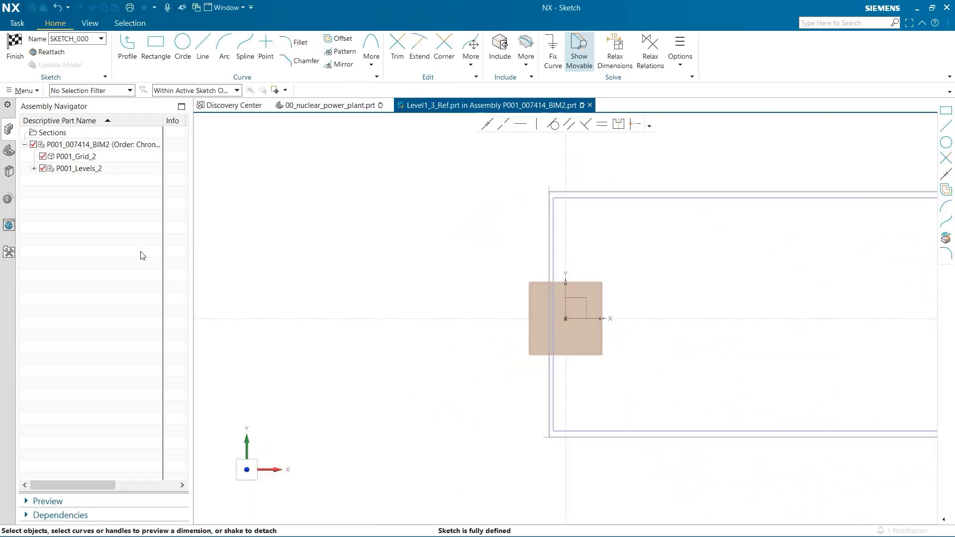
pyautogui.moveTo(496, 300)
pyautogui.keyDown('shift'); pyautogui.mouseDown(button='middle')
pyautogui.moveTo(349, 298)
pyautogui.moveTo(321, 326)
pyautogui.mouseUp(button='middle'); pyautogui.keyUp('shift')
pyautogui.scroll(1, 331, 295)
pyautogui.keyDown('shift'); pyautogui.moveTo(557, 352); pyautogui.dragTo(496, 320, button='middle'); pyautogui.keyUp('shift')
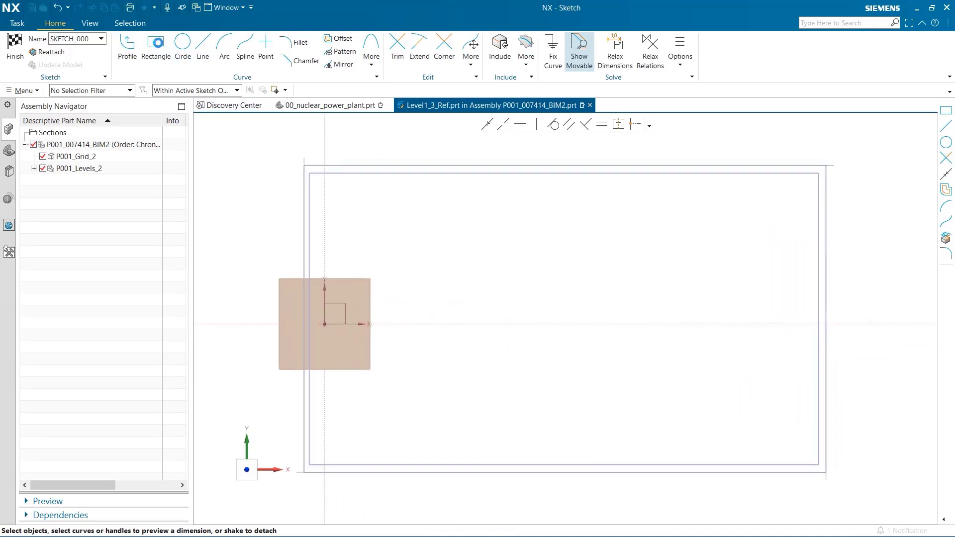
# - Sketch a corner-to-corner rectangle about 995 by 570 in over the inner building outline
pyautogui.click(160, 47)
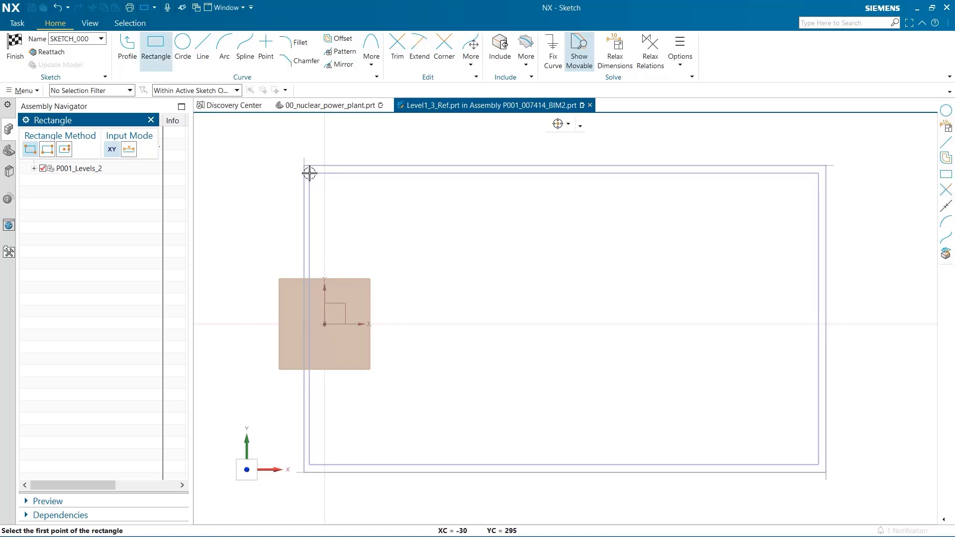
pyautogui.click(310, 173)
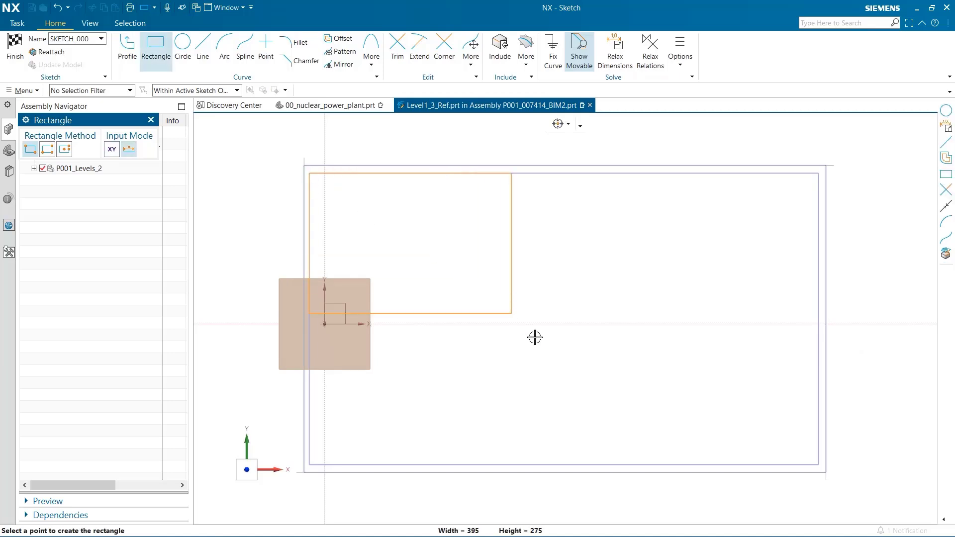
pyautogui.click(818, 464)
pyautogui.press('Escape')
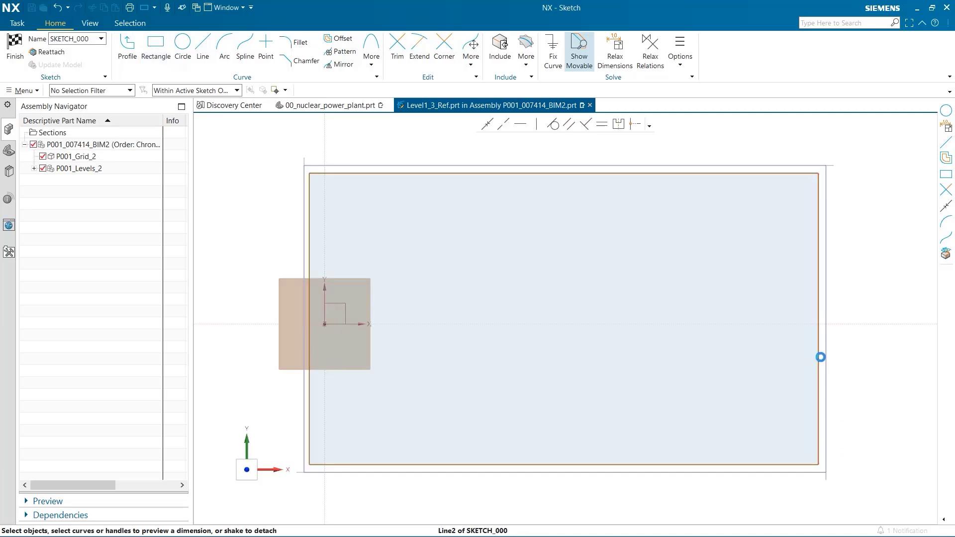
# - Dimension the rectangle's height, set its width to 983.282 in, and finish the level sketch
pyautogui.click(818, 319)
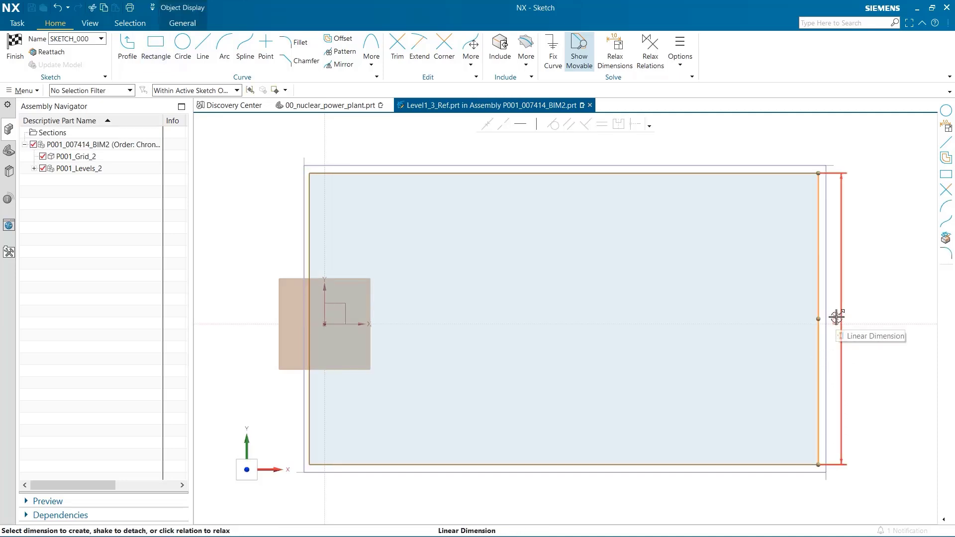
pyautogui.click(885, 353)
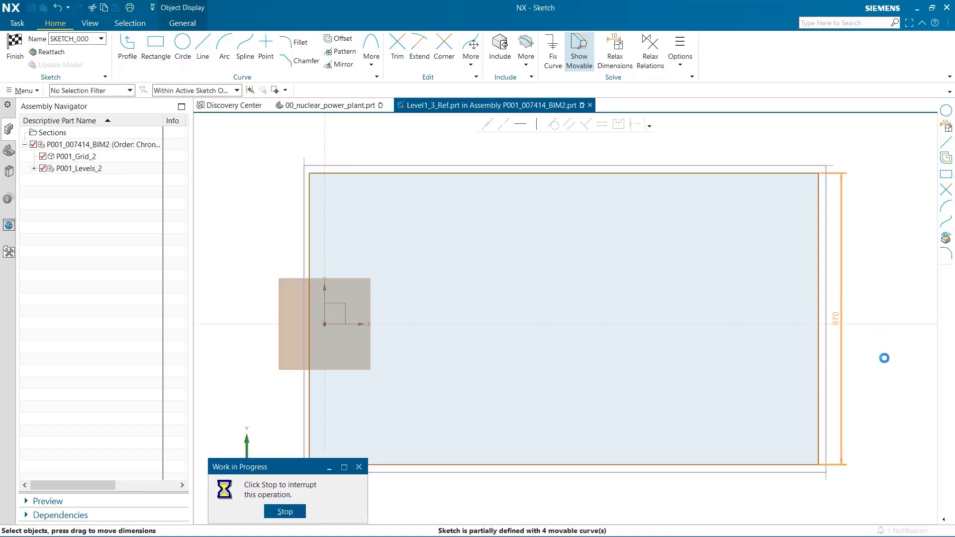
pyautogui.click(737, 171)
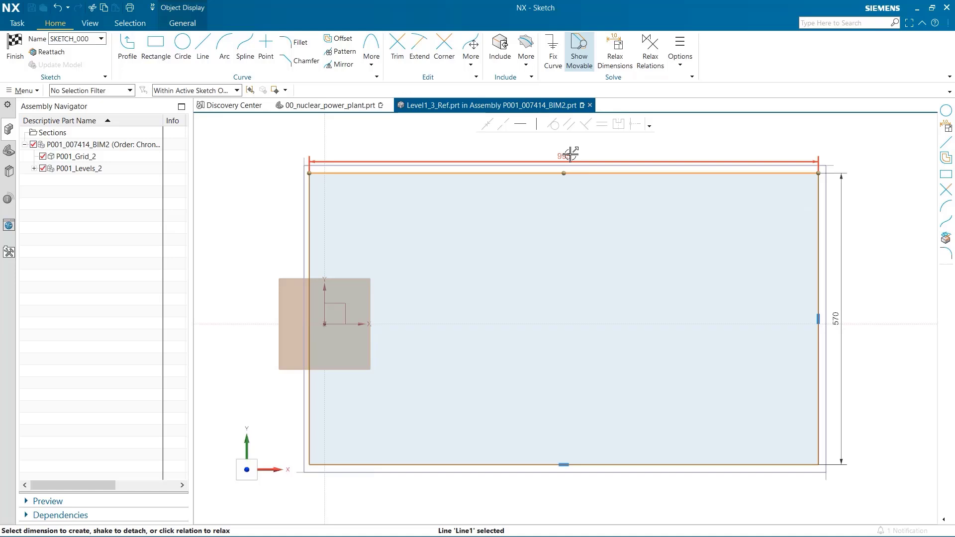
pyautogui.click(571, 154)
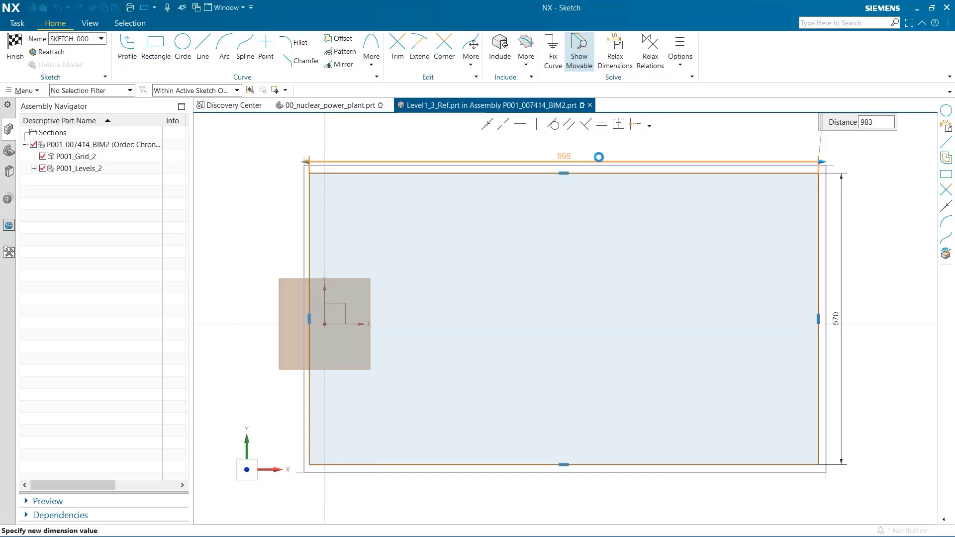
pyautogui.press('Return')
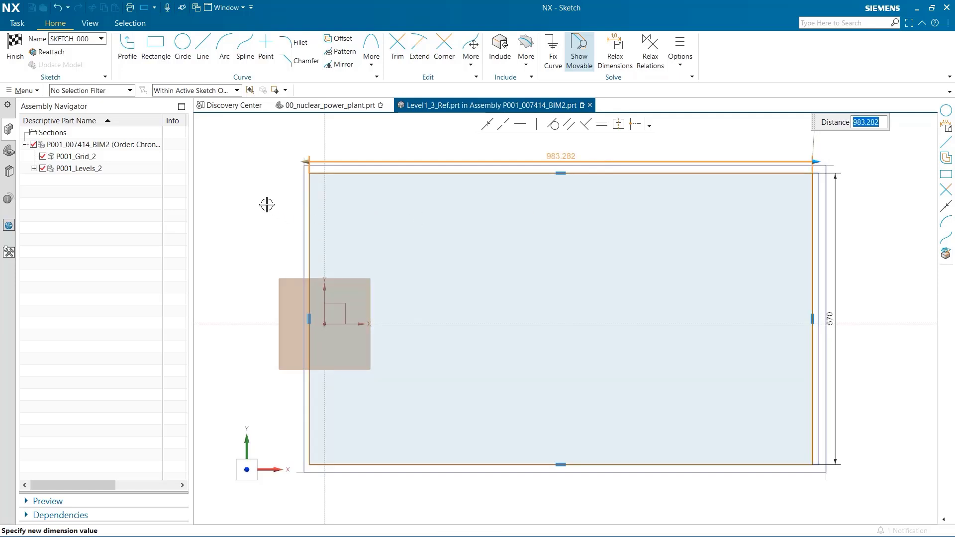
pyautogui.click(20, 47)
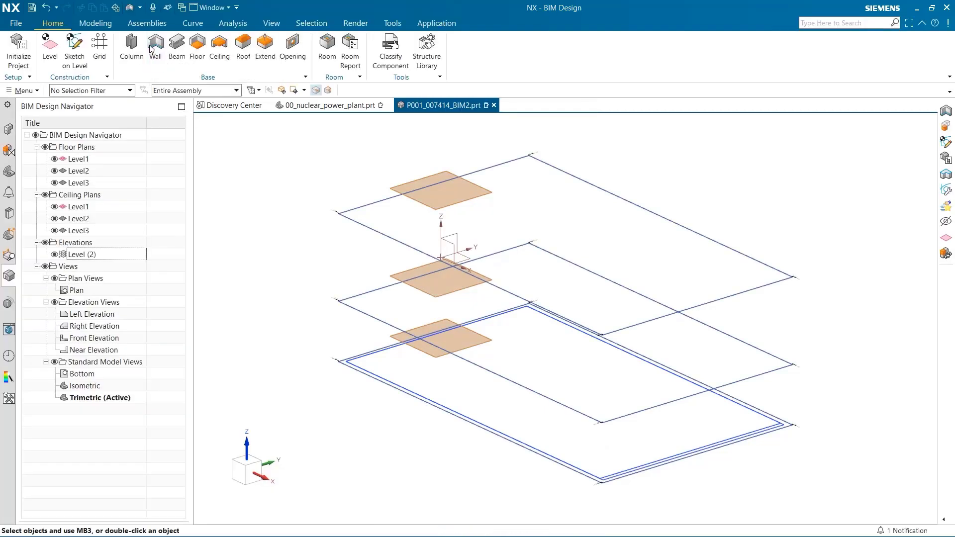
# - Create walls along the Level1 sketch rectangle from Level1 up to Level3, using Wall Style 1 with interior alignment
pyautogui.click(155, 46)
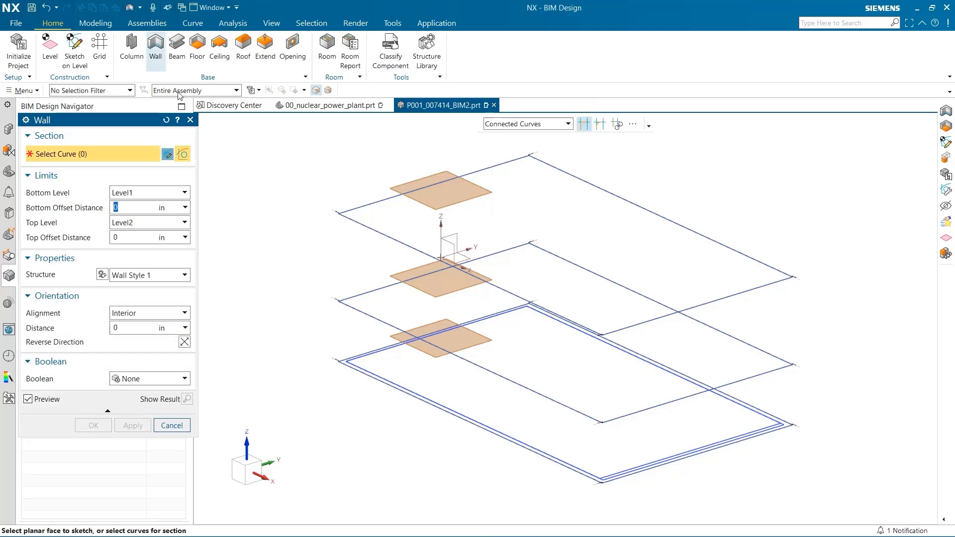
pyautogui.click(363, 369)
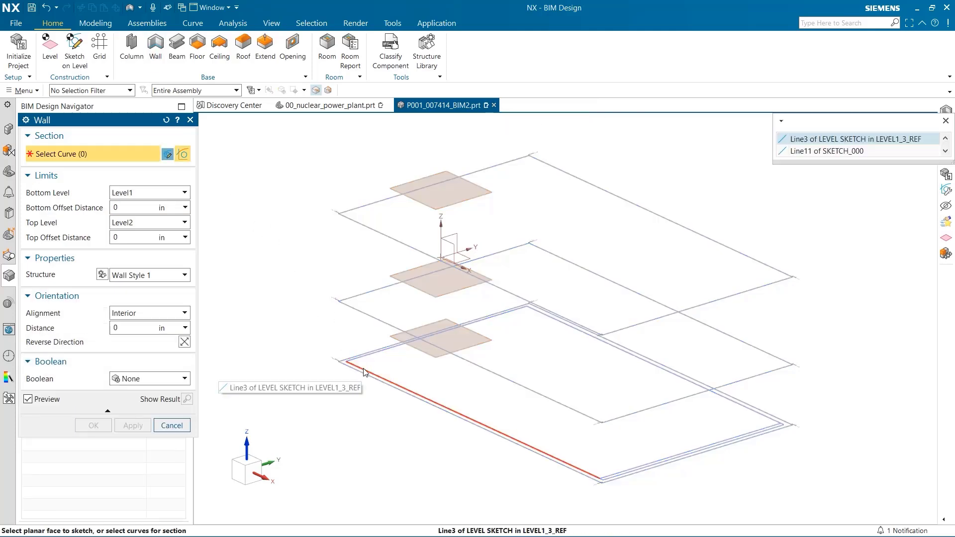
pyautogui.click(836, 151)
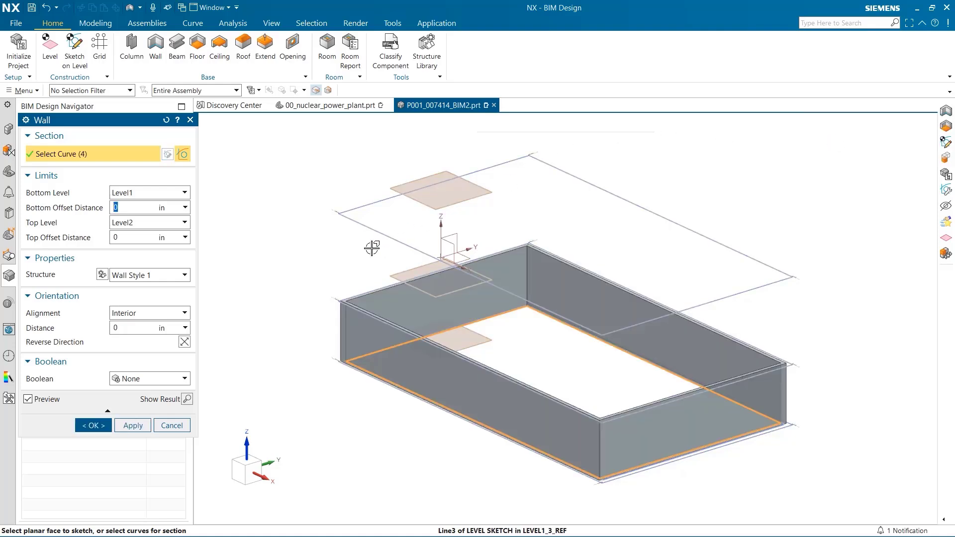
pyautogui.click(185, 224)
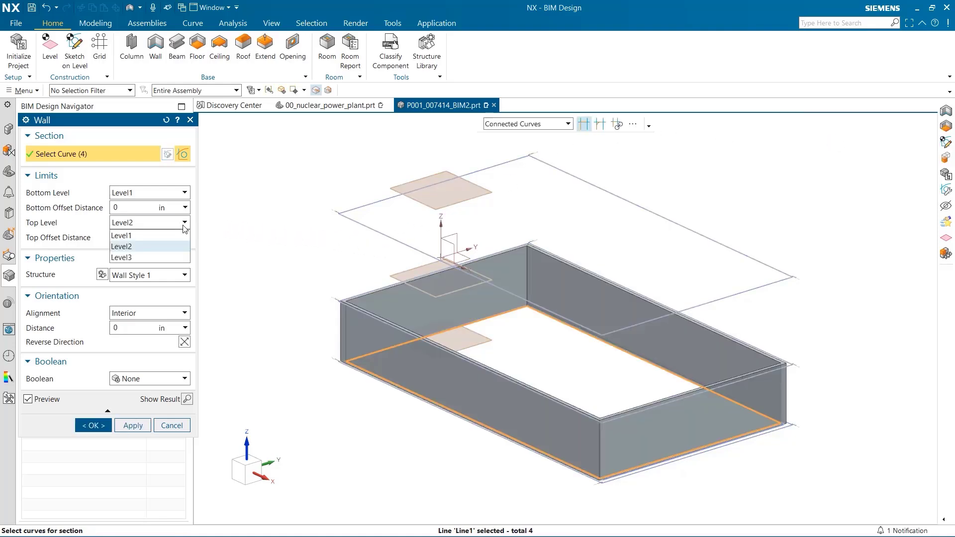
pyautogui.click(159, 259)
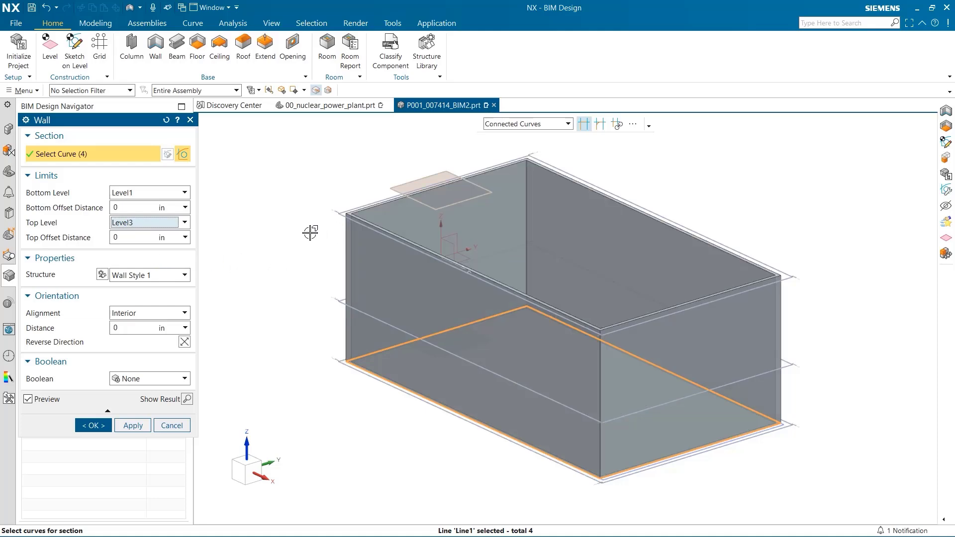
pyautogui.scroll(6, 347, 217)
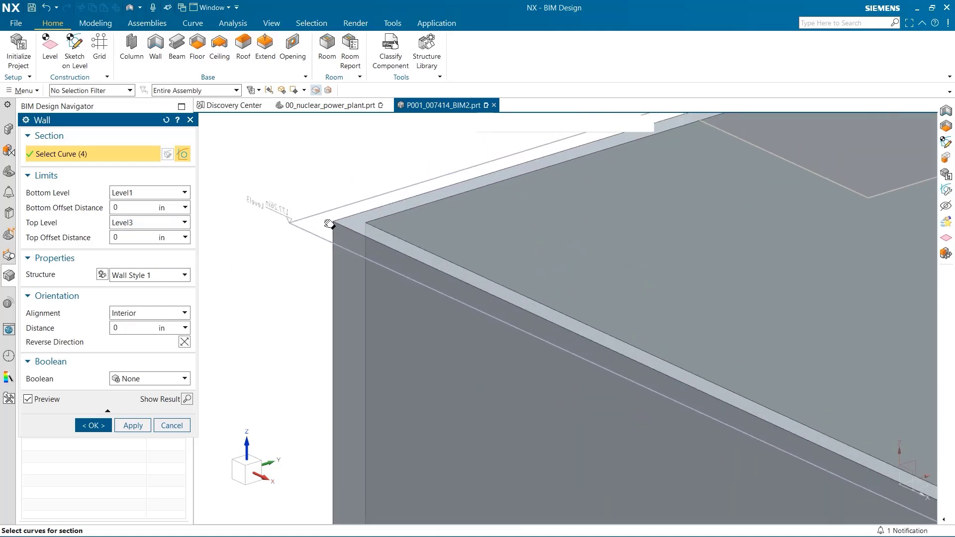
pyautogui.moveTo(320, 214)
pyautogui.mouseDown(button='middle')
pyautogui.moveTo(311, 284)
pyautogui.moveTo(317, 274)
pyautogui.mouseUp(button='middle')
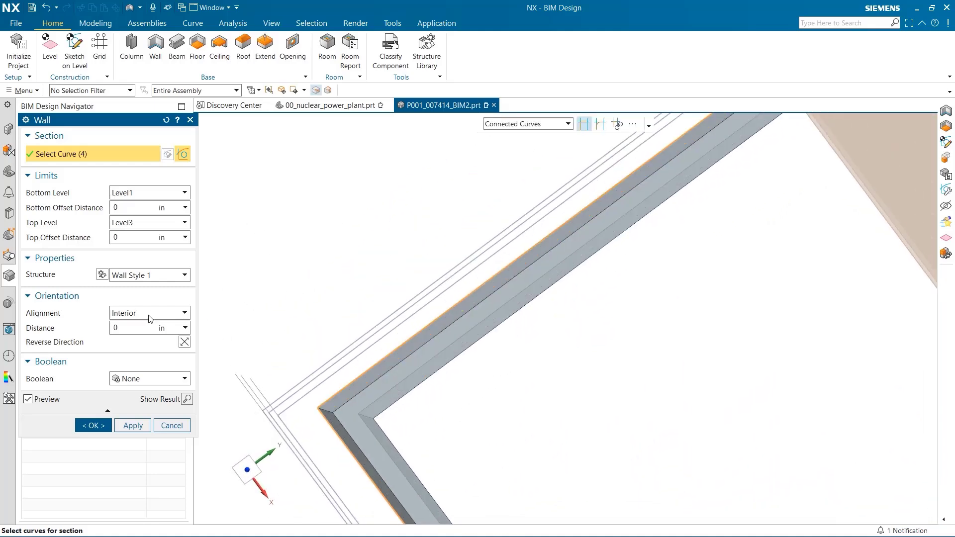
pyautogui.click(92, 426)
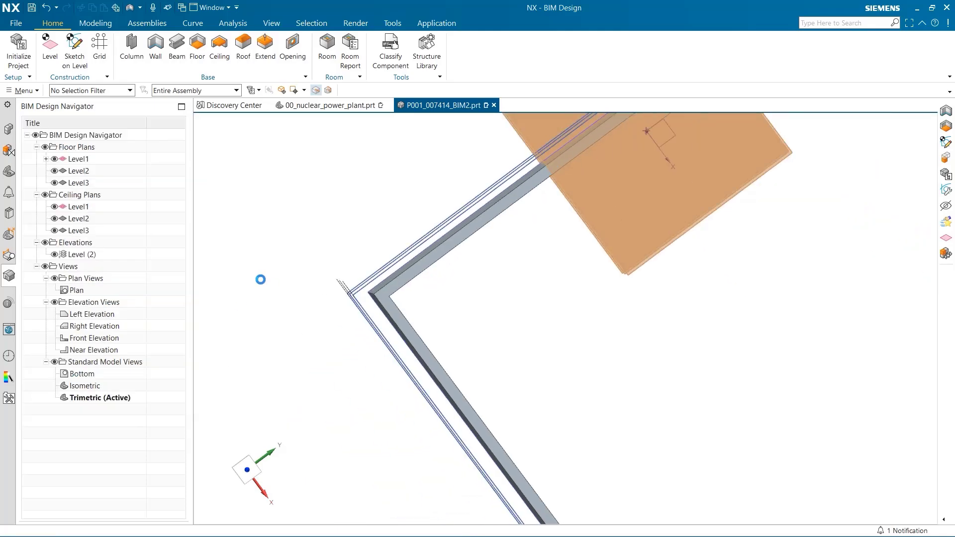
pyautogui.moveTo(380, 320); pyautogui.dragTo(388, 265, button='middle')
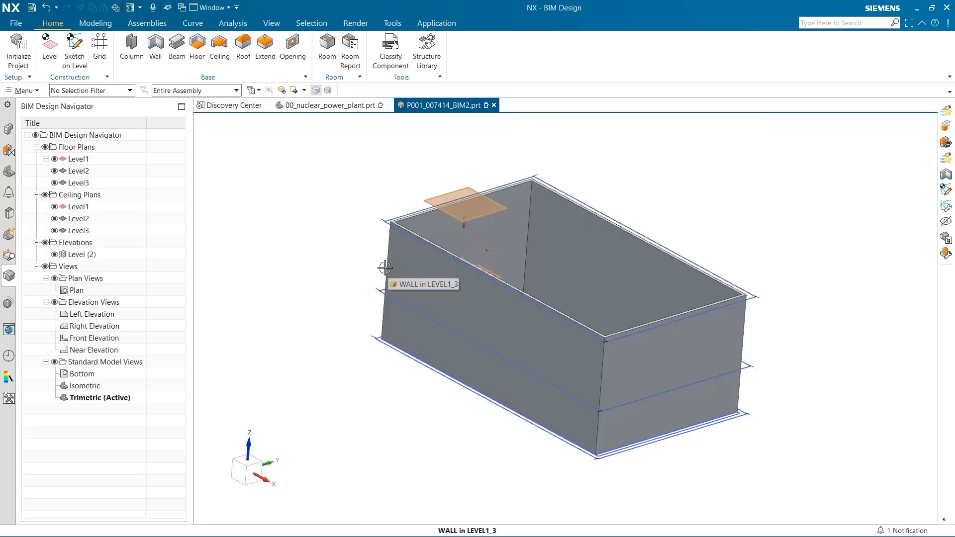
# - Switch to the 00_nuclear_power_plant assembly and examine how the new walls enclose the turbine equipment
pyautogui.click(351, 106)
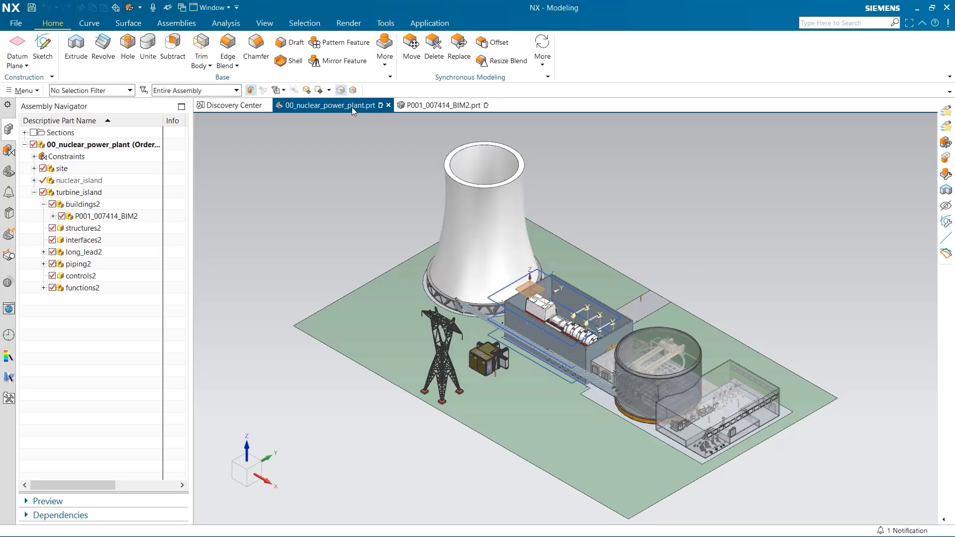
pyautogui.scroll(6, 567, 345)
pyautogui.moveTo(591, 282); pyautogui.dragTo(582, 314, button='middle')
pyautogui.scroll(-5, 579, 279)
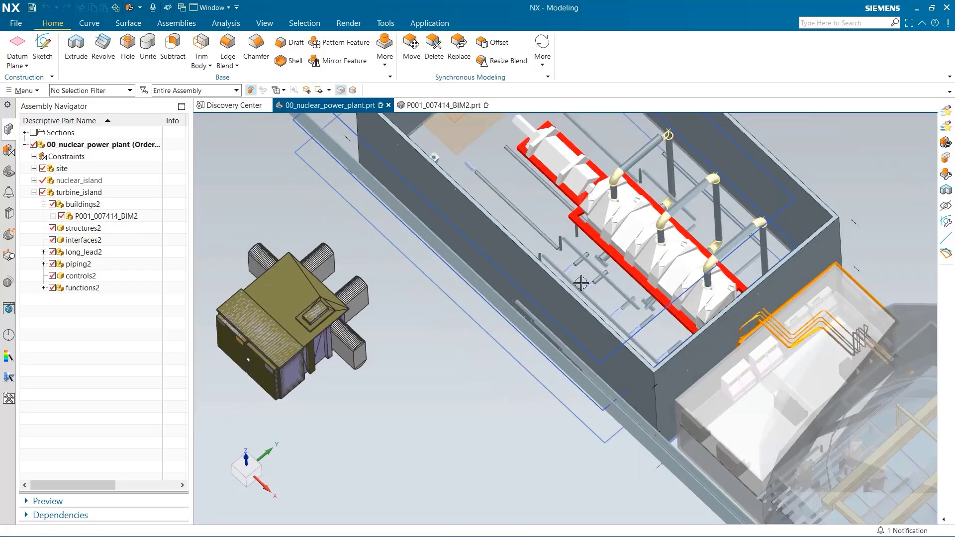
pyautogui.moveTo(595, 212); pyautogui.dragTo(599, 170, button='middle')
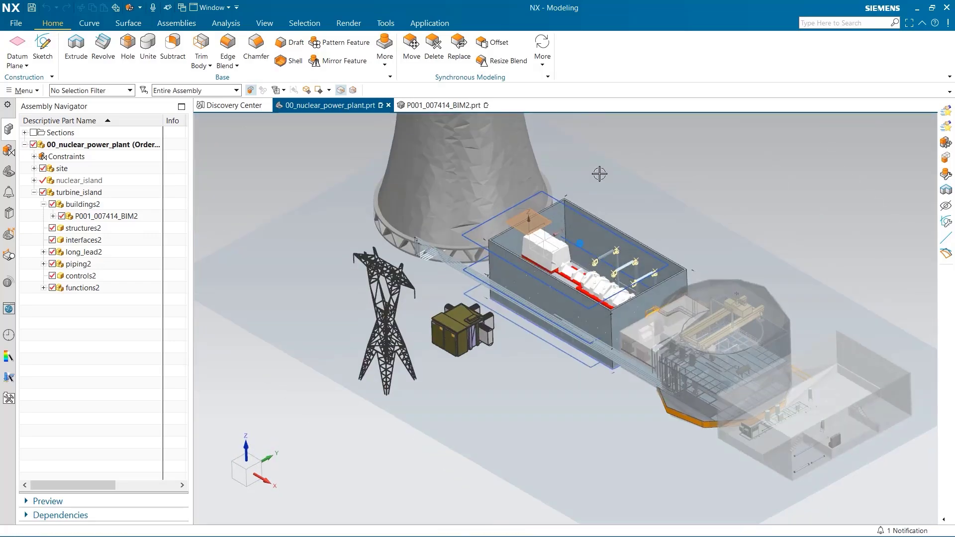
# - Switch to the P001_007414_BIM2 part and make the Level2 floor plan the active level
pyautogui.click(446, 105)
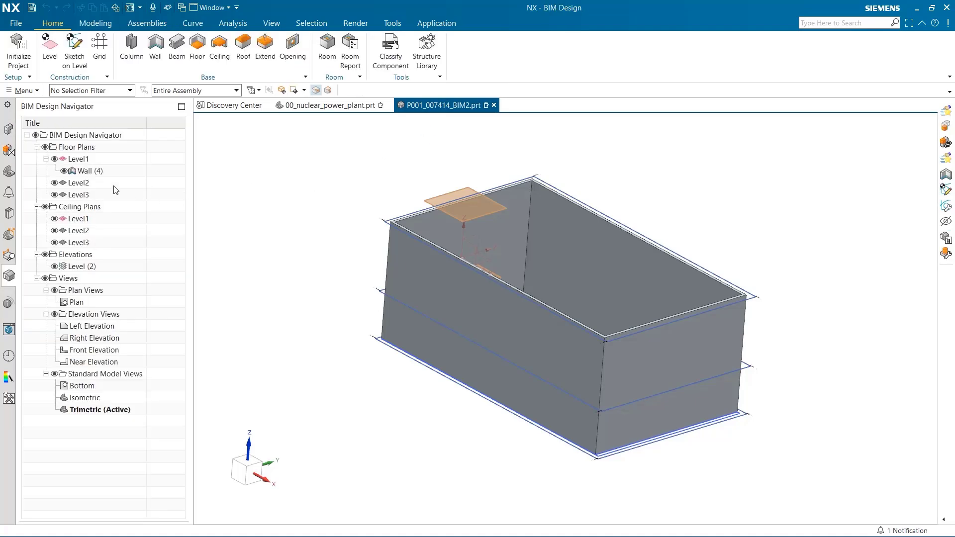
pyautogui.click(110, 183)
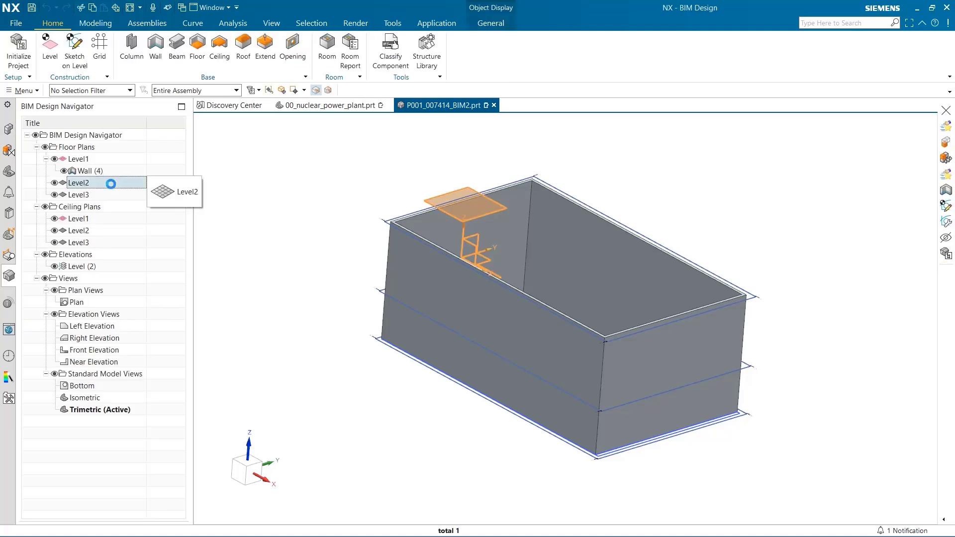
pyautogui.rightClick(113, 187)
pyautogui.click(132, 203)
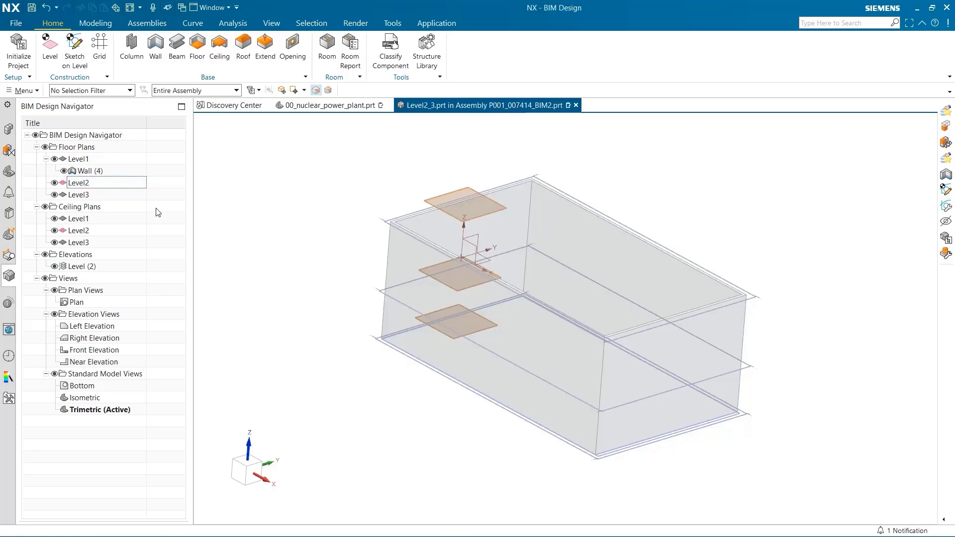
# - Start a grid on Level2 and draw four vertical lines about 680 to 690 in long, two near each short wall
pyautogui.click(104, 48)
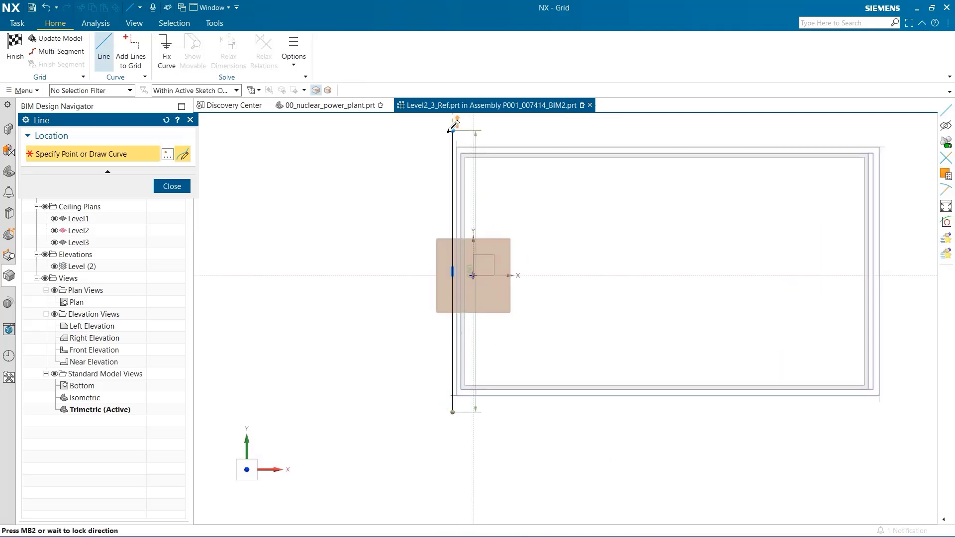
pyautogui.click(452, 130)
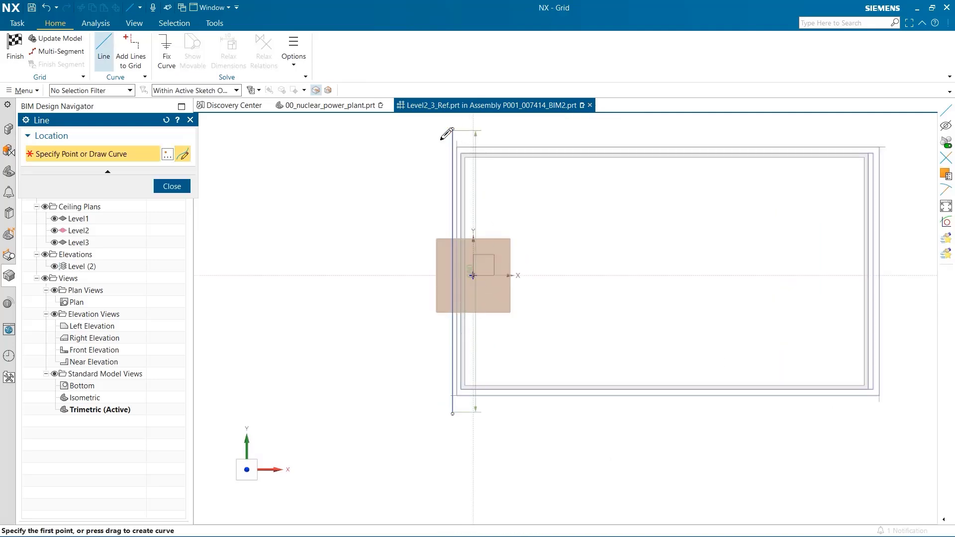
pyautogui.click(510, 414)
pyautogui.click(511, 129)
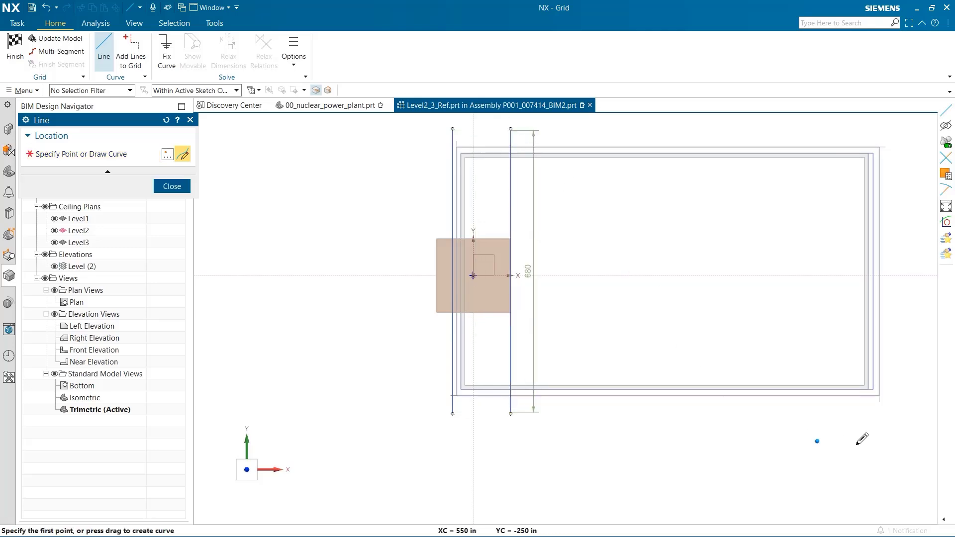
pyautogui.click(822, 411)
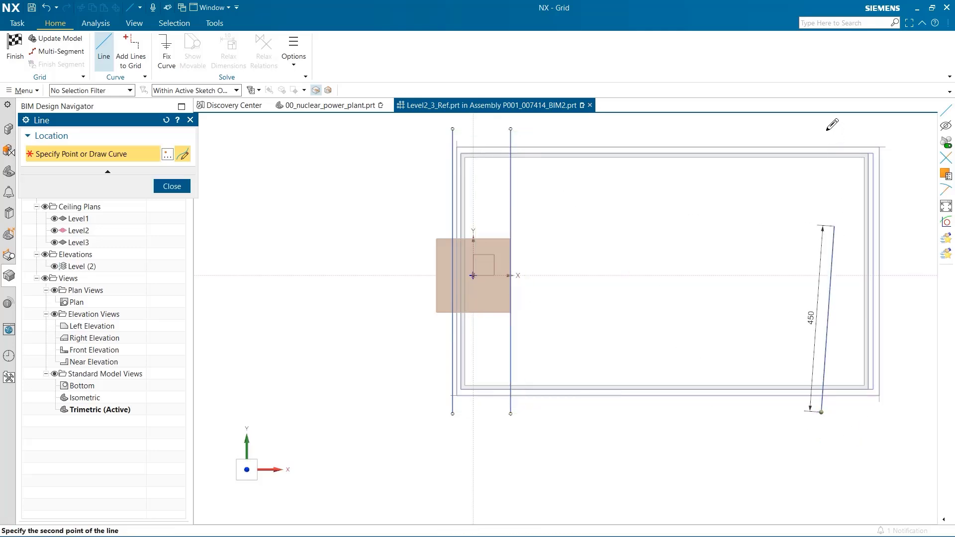
pyautogui.click(821, 126)
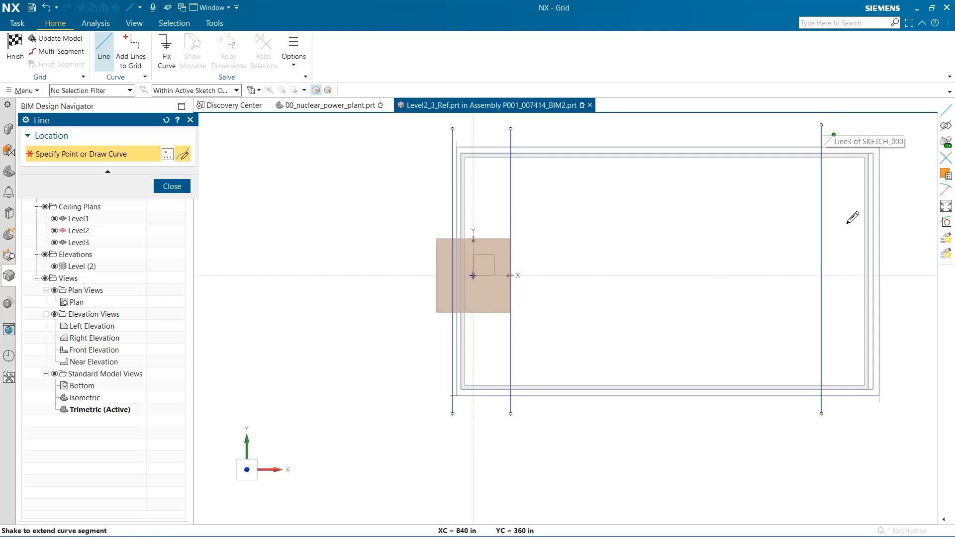
pyautogui.click(879, 412)
pyautogui.click(879, 125)
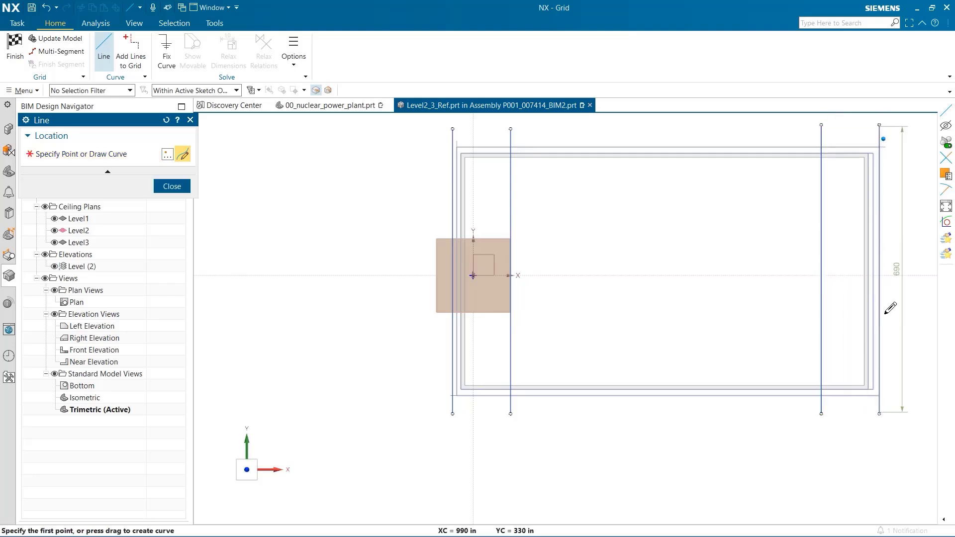
# - Draw four horizontal grid lines across the building, two near each long wall, with the lowest about 1090 in long
pyautogui.click(896, 400)
pyautogui.click(443, 399)
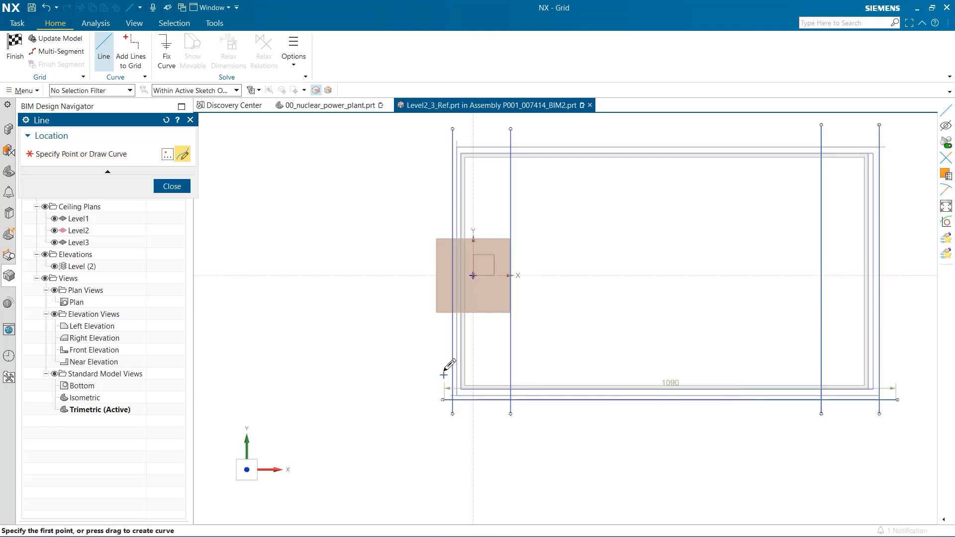
pyautogui.click(441, 346)
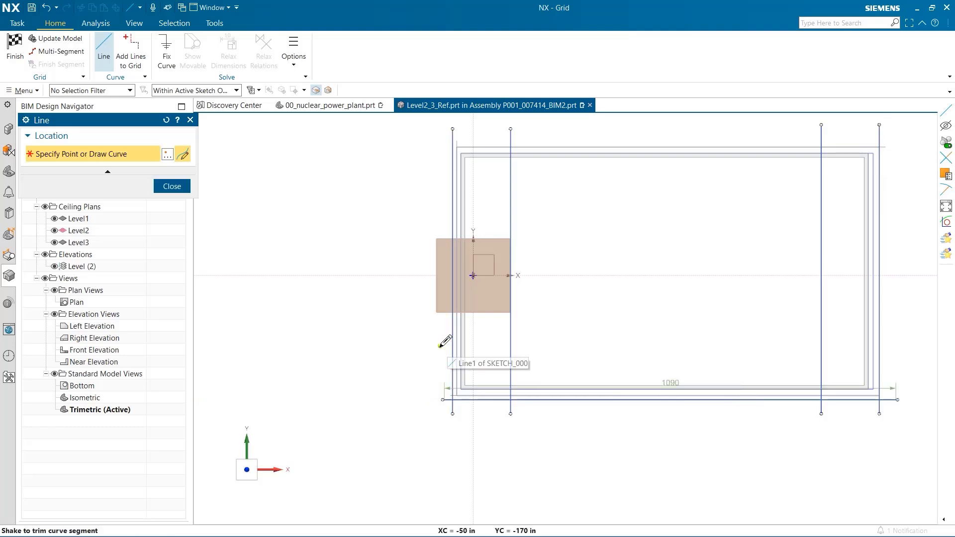
pyautogui.click(926, 345)
pyautogui.click(913, 201)
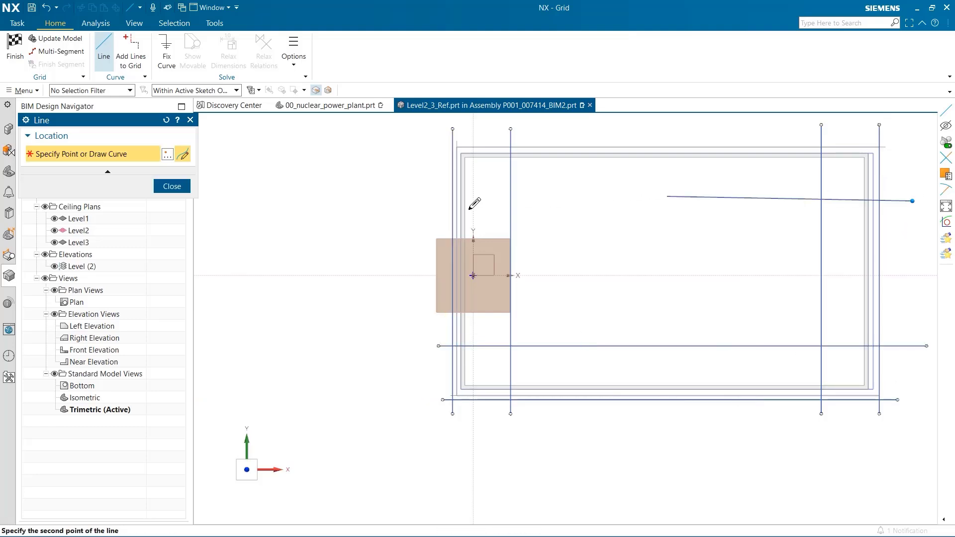
pyautogui.click(439, 201)
pyautogui.click(435, 143)
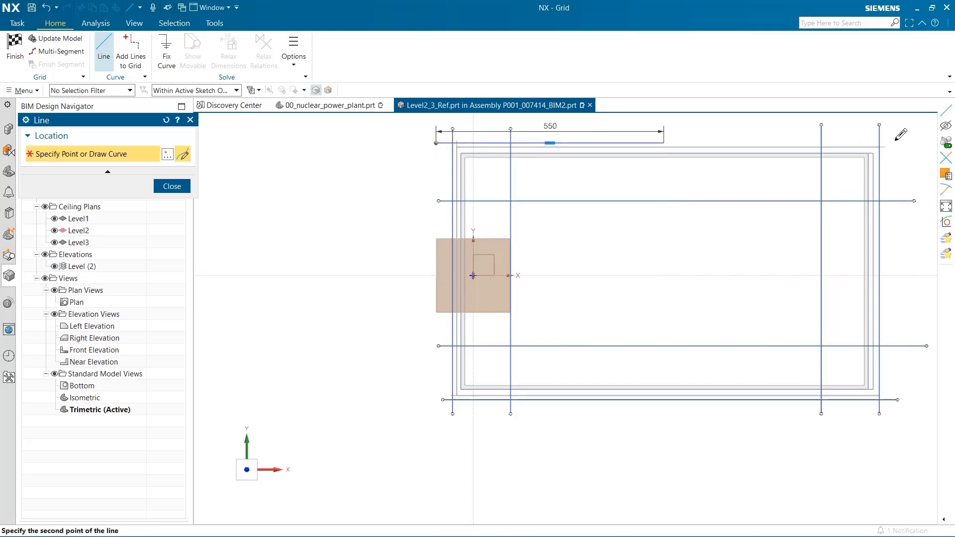
pyautogui.click(898, 143)
pyautogui.click(172, 187)
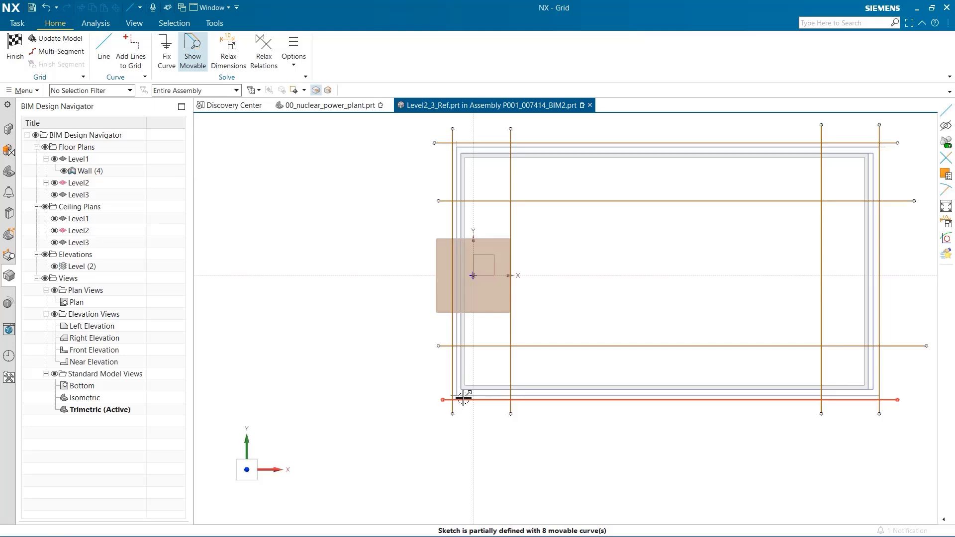
# - Move grid lines 1 and A onto the exterior walls at their shared building corner
pyautogui.scroll(5, 478, 406)
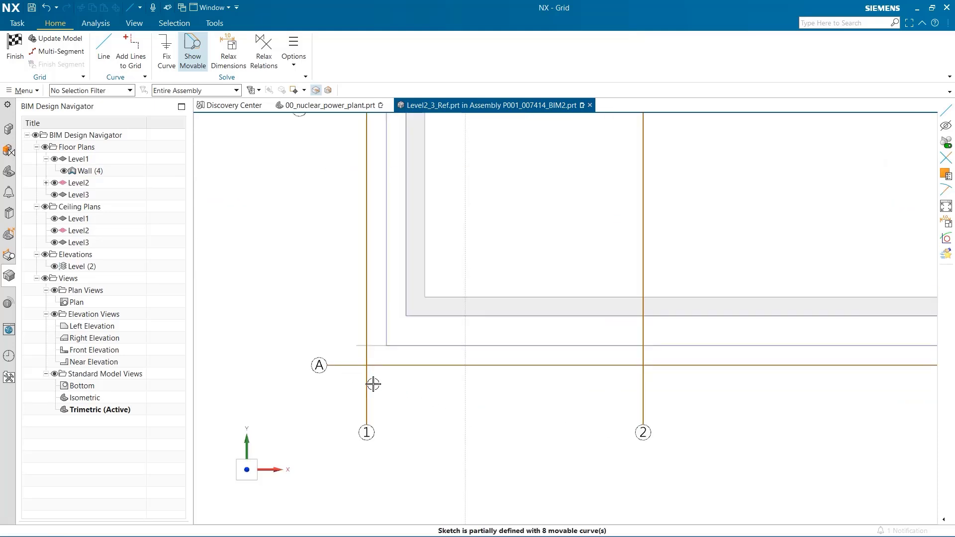
pyautogui.moveTo(372, 382); pyautogui.dragTo(410, 369)
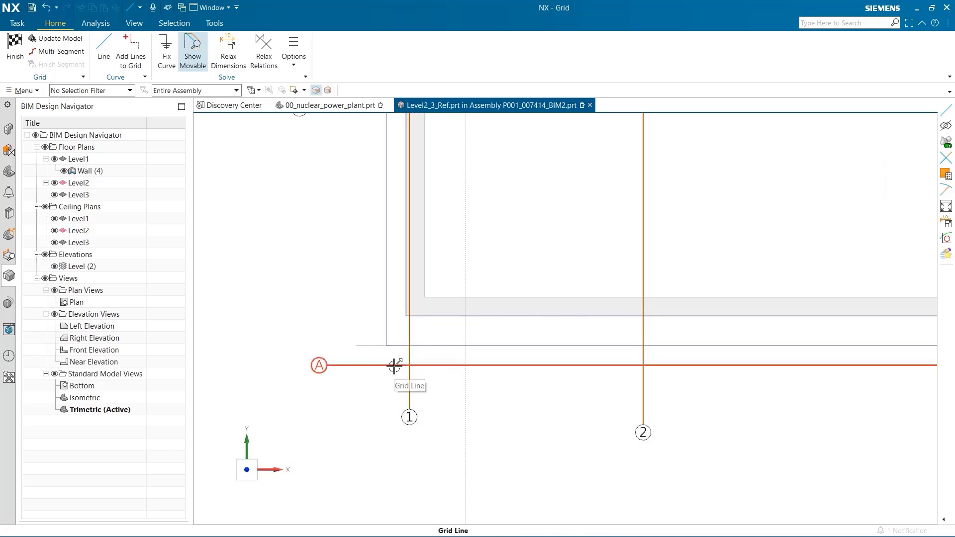
pyautogui.moveTo(395, 366); pyautogui.dragTo(398, 313)
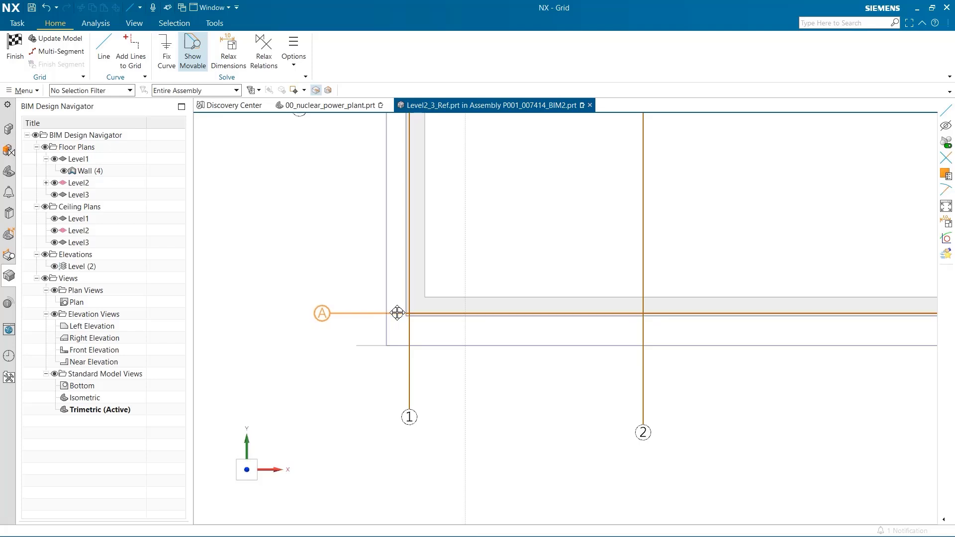
# - Move grid lines D and 4 onto the exterior walls at the diagonally opposite building corner
pyautogui.scroll(-8, 682, 302)
pyautogui.keyDown('shift'); pyautogui.moveTo(753, 302); pyautogui.dragTo(435, 468, button='middle'); pyautogui.keyUp('shift')
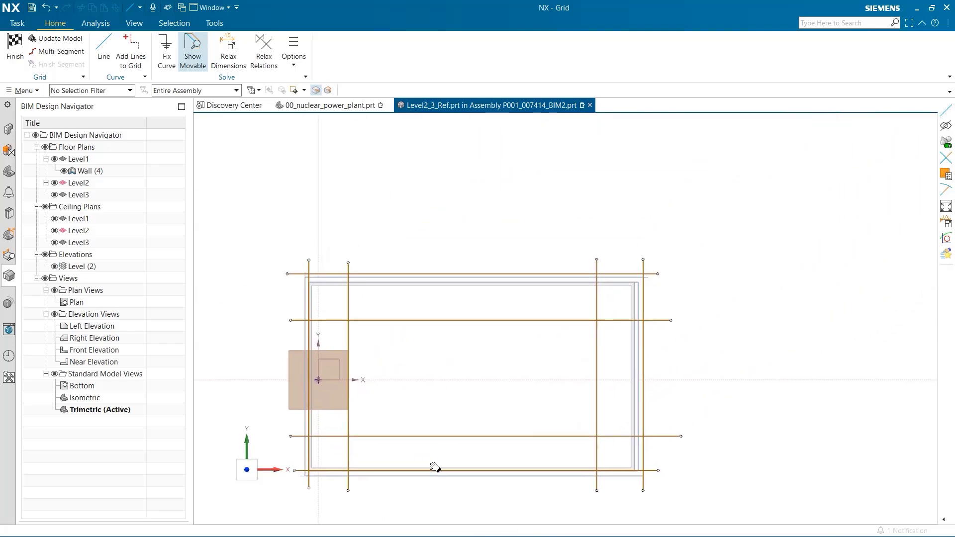
pyautogui.scroll(8, 667, 269)
pyautogui.moveTo(457, 403)
pyautogui.keyDown('shift'); pyautogui.mouseDown(button='middle')
pyautogui.moveTo(695, 279)
pyautogui.moveTo(739, 228)
pyautogui.mouseUp(button='middle'); pyautogui.keyUp('shift')
pyautogui.moveTo(743, 238); pyautogui.dragTo(734, 295)
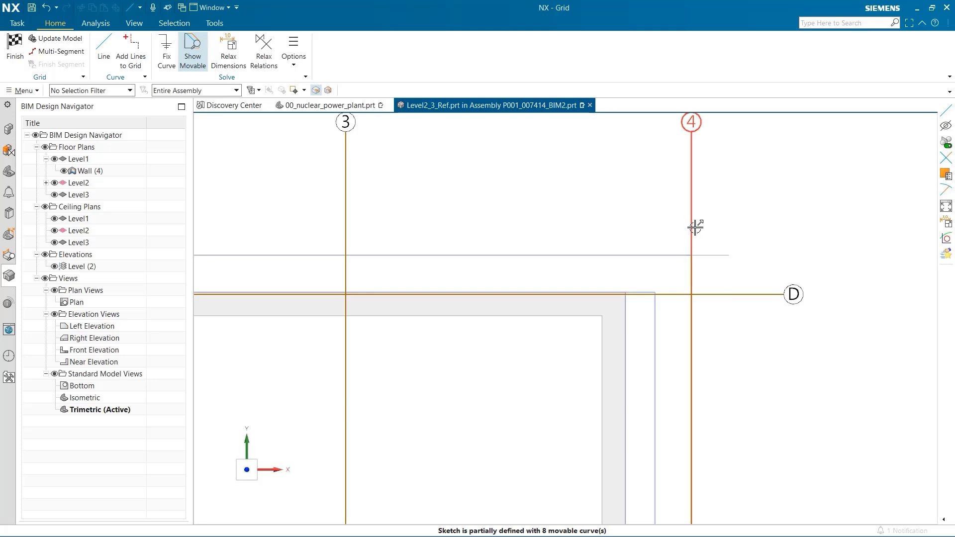
pyautogui.moveTo(692, 226); pyautogui.dragTo(623, 228)
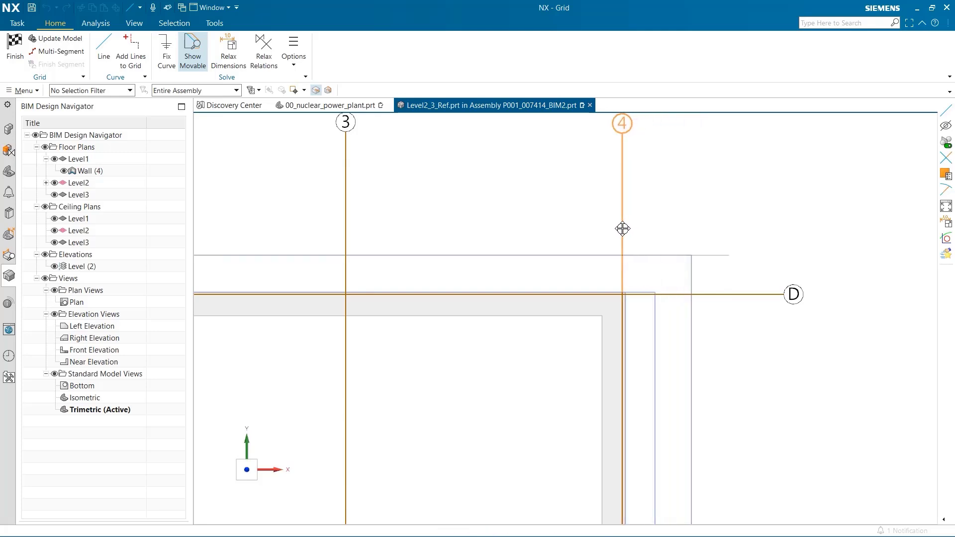
# - Move grid line 3 closer to grid line 4 and finish the grid
pyautogui.scroll(-1, 677, 258)
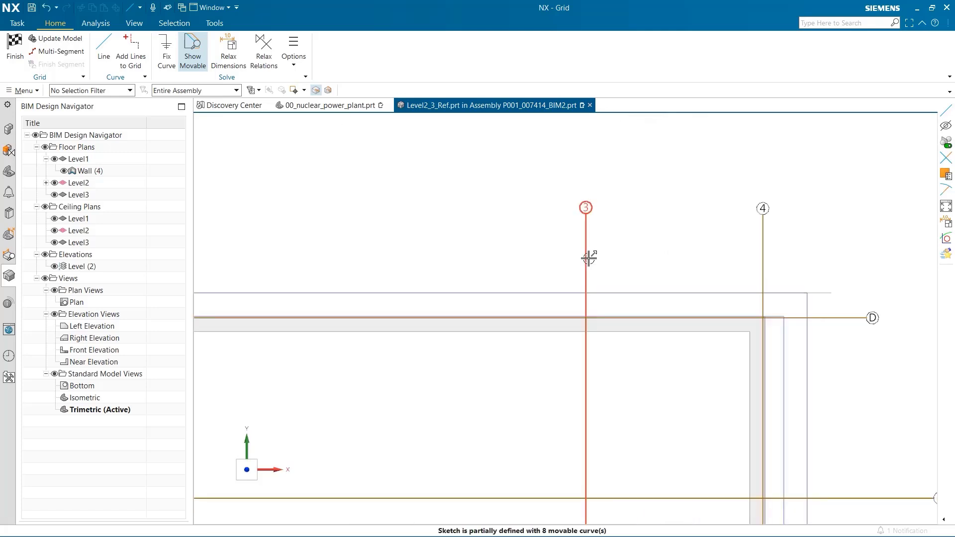
pyautogui.moveTo(589, 258); pyautogui.dragTo(688, 252)
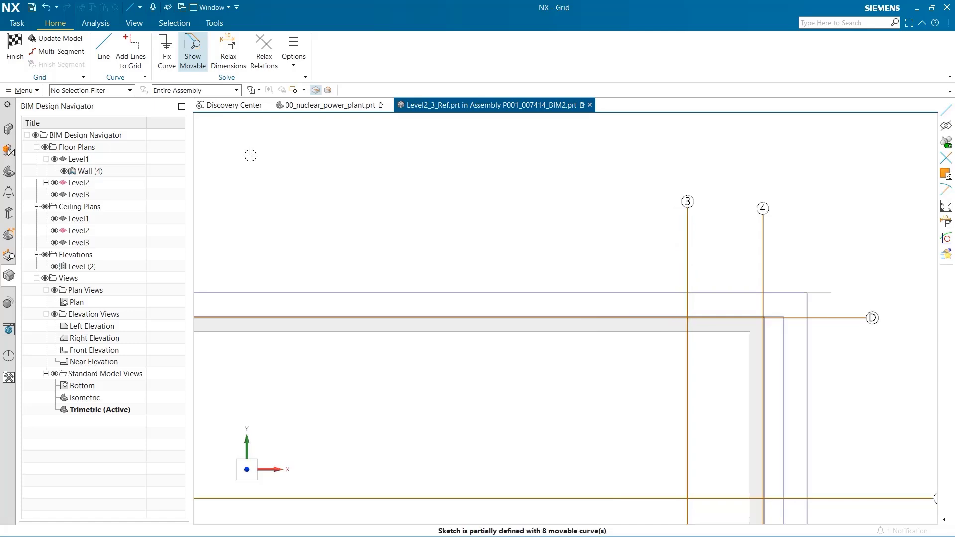
pyautogui.click(23, 54)
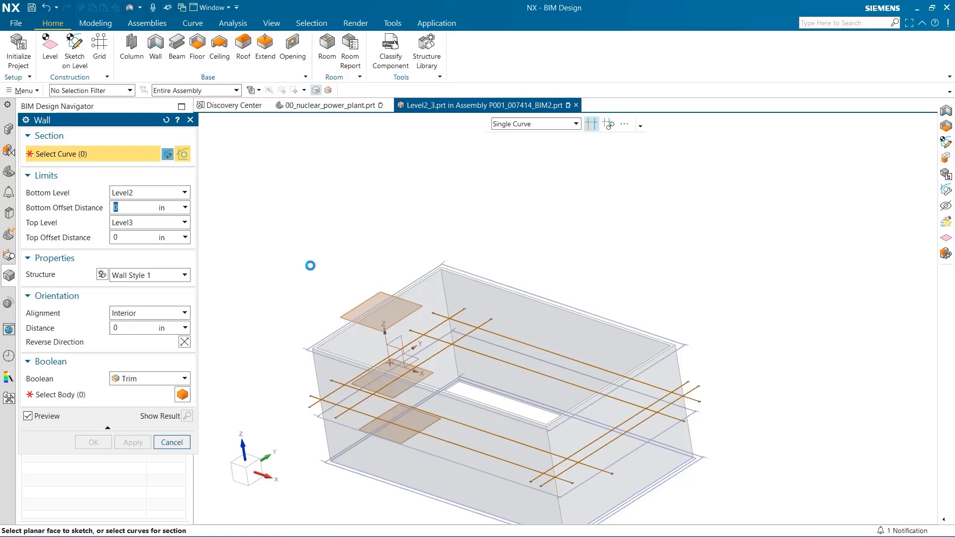
# - Define Level2-to-Level3 walls in Wall Style 1, selecting grid segments that enclose the two corners at the grid line 1 end
pyautogui.click(467, 337)
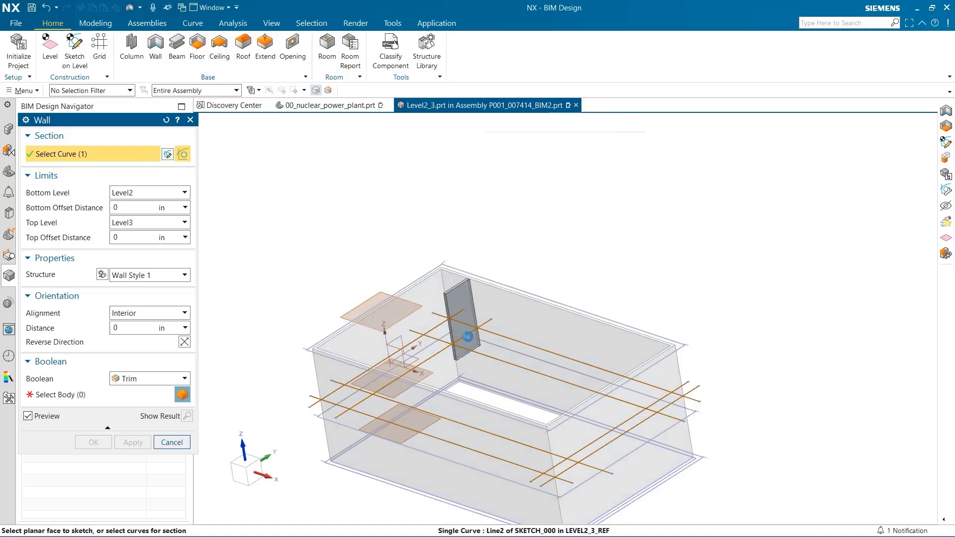
pyautogui.click(440, 341)
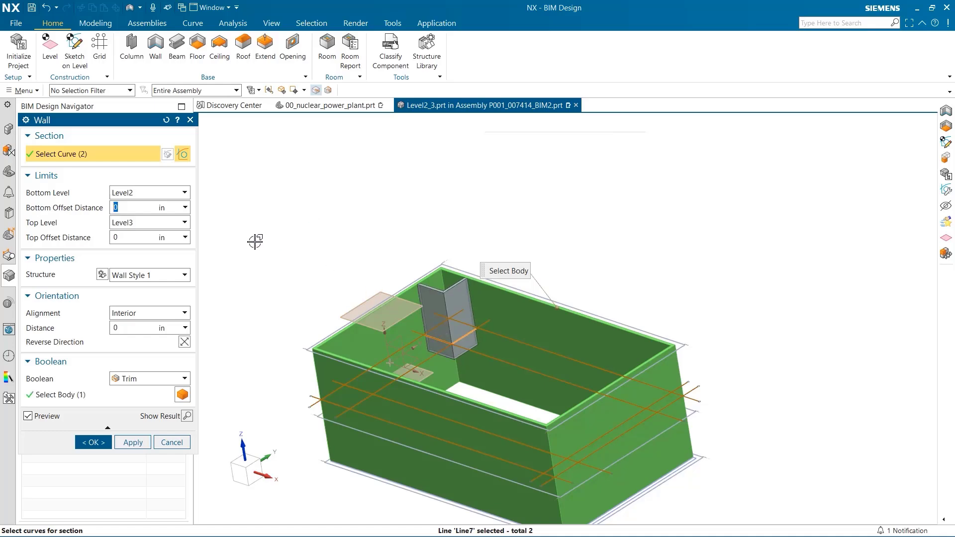
pyautogui.moveTo(255, 241); pyautogui.dragTo(223, 265, button='middle')
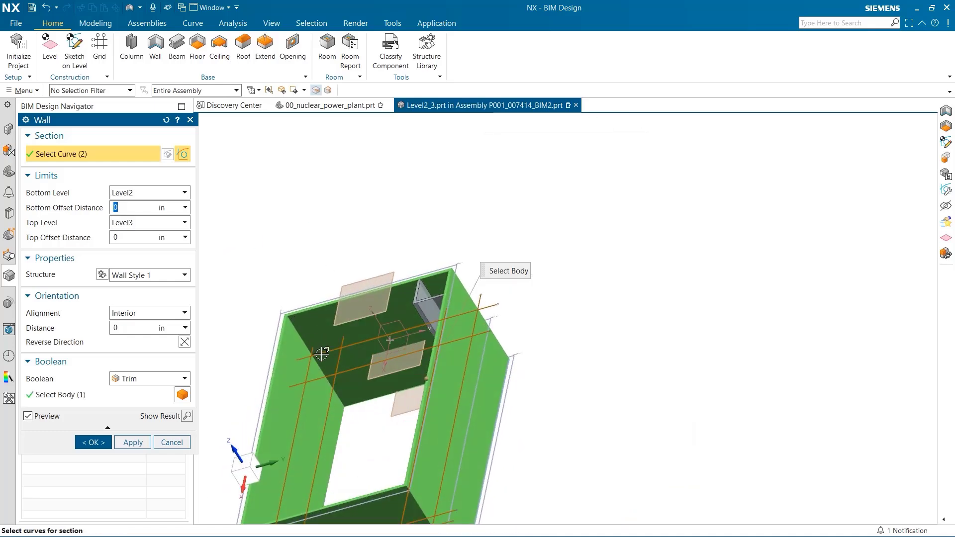
pyautogui.click(336, 361)
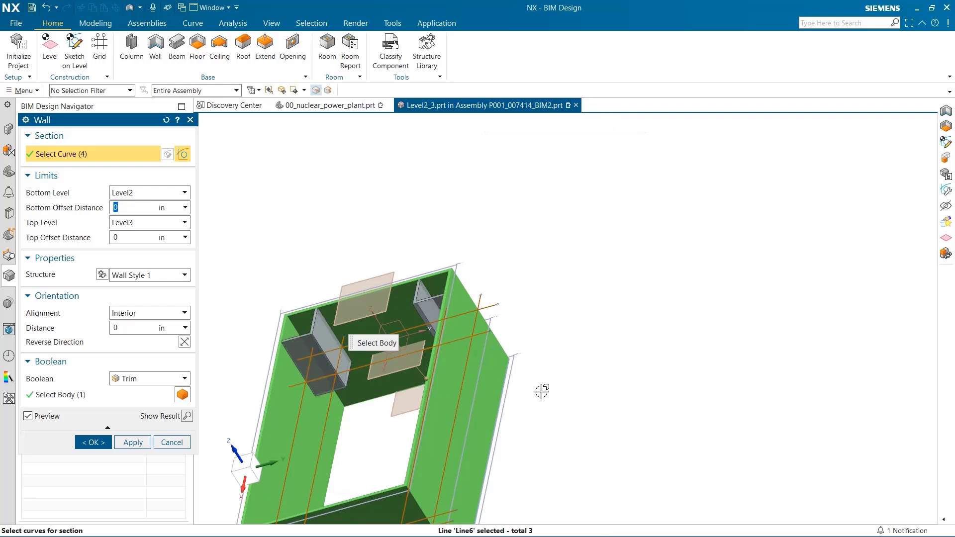
# - Add wall segments at the opposite end along grid line 3 between B and C, and along B and C toward grid line 4
pyautogui.moveTo(588, 343); pyautogui.dragTo(725, 331, button='middle')
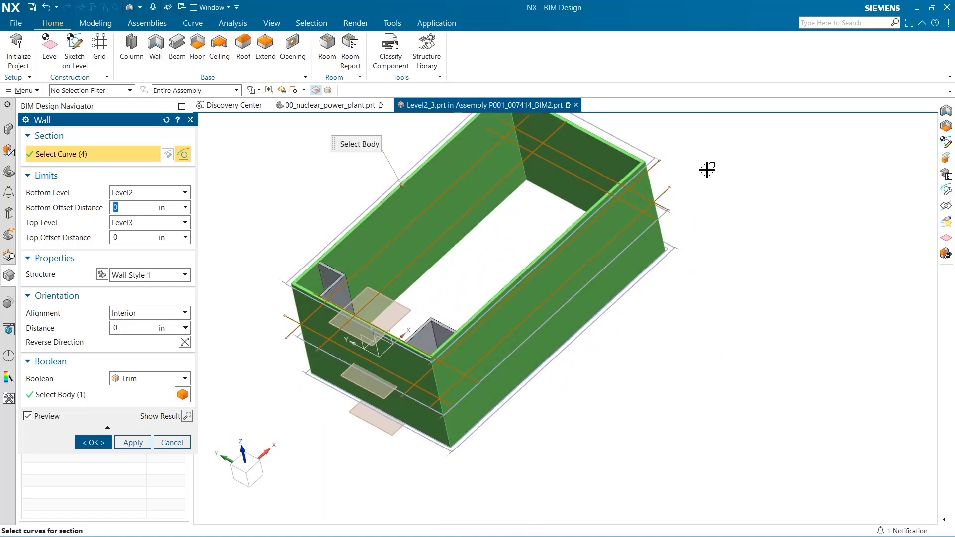
pyautogui.keyDown('shift'); pyautogui.moveTo(717, 171); pyautogui.dragTo(780, 282, button='middle'); pyautogui.keyUp('shift')
pyautogui.click(581, 250)
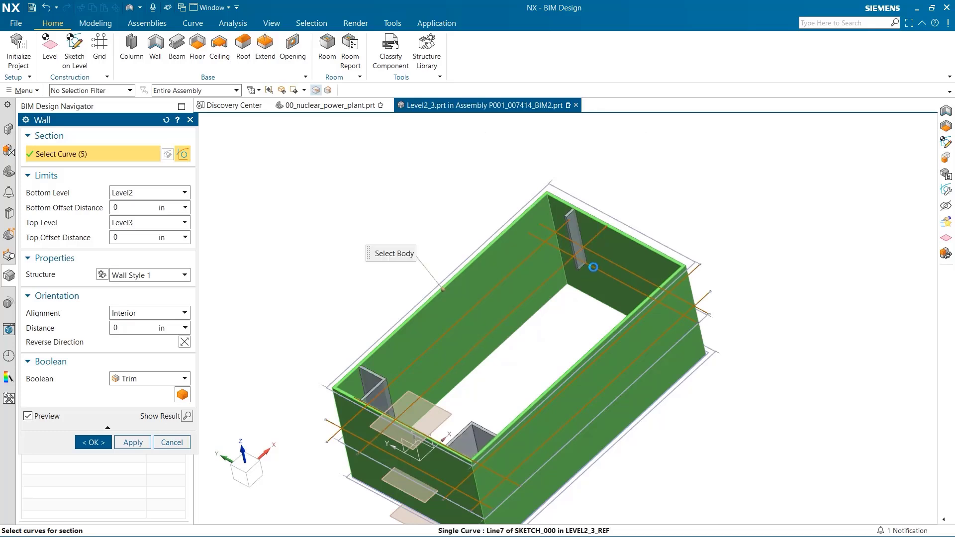
pyautogui.click(593, 266)
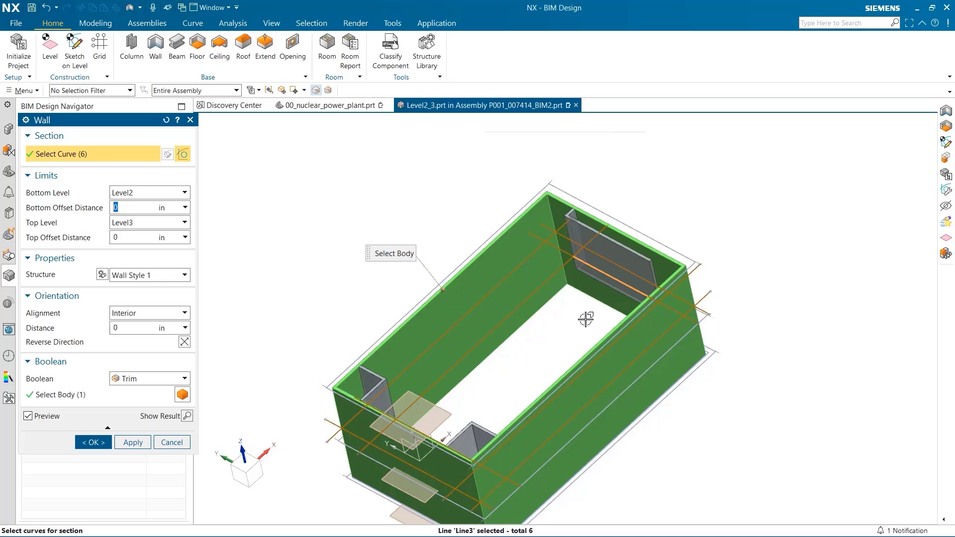
pyautogui.moveTo(586, 319)
pyautogui.mouseDown(button='middle')
pyautogui.moveTo(582, 331)
pyautogui.moveTo(589, 327)
pyautogui.mouseUp(button='middle')
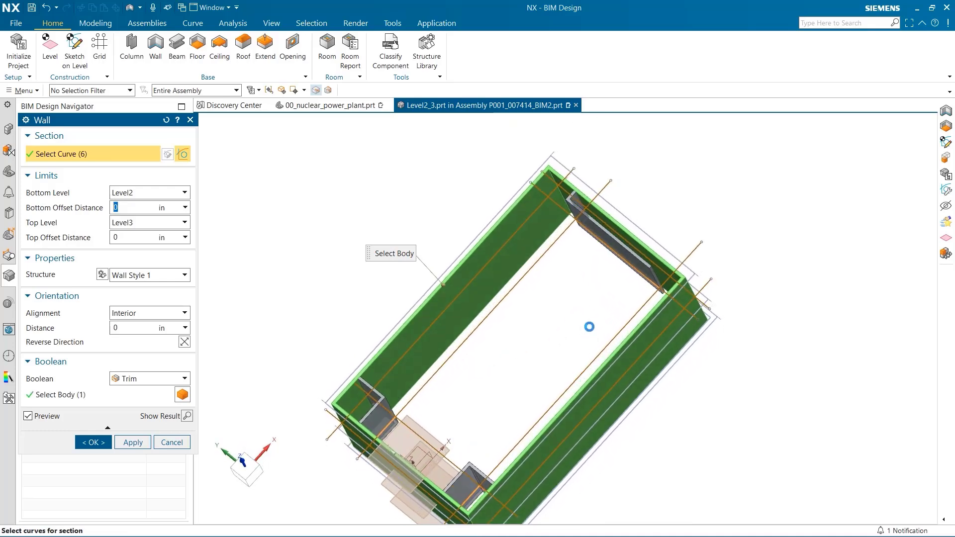
pyautogui.click(665, 282)
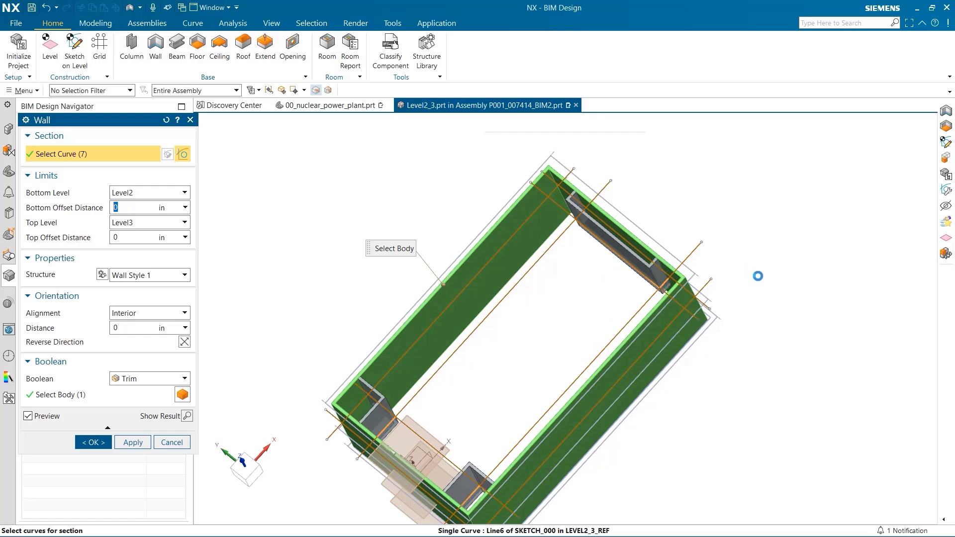
# - Set the wall Boolean to Unite with the exterior walls and create the walls
pyautogui.click(182, 378)
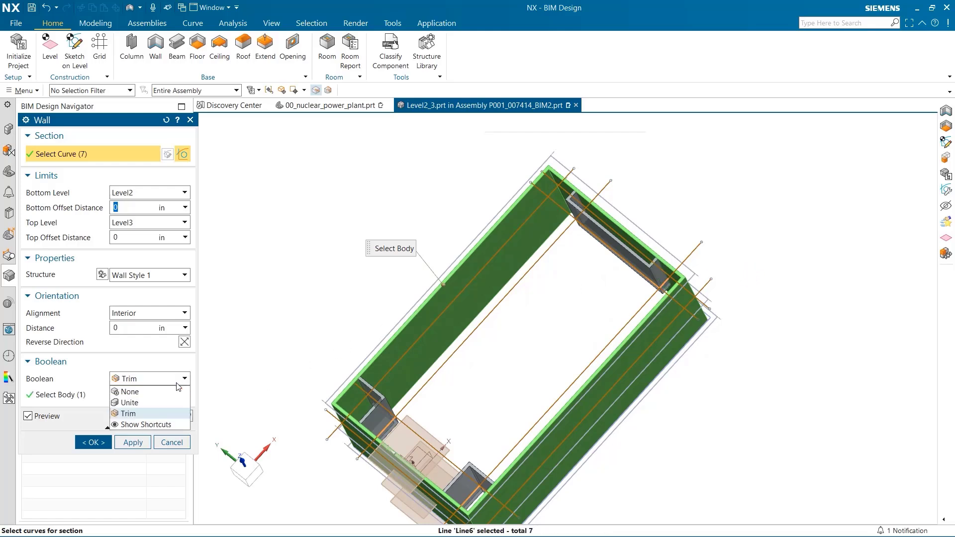
pyautogui.click(166, 399)
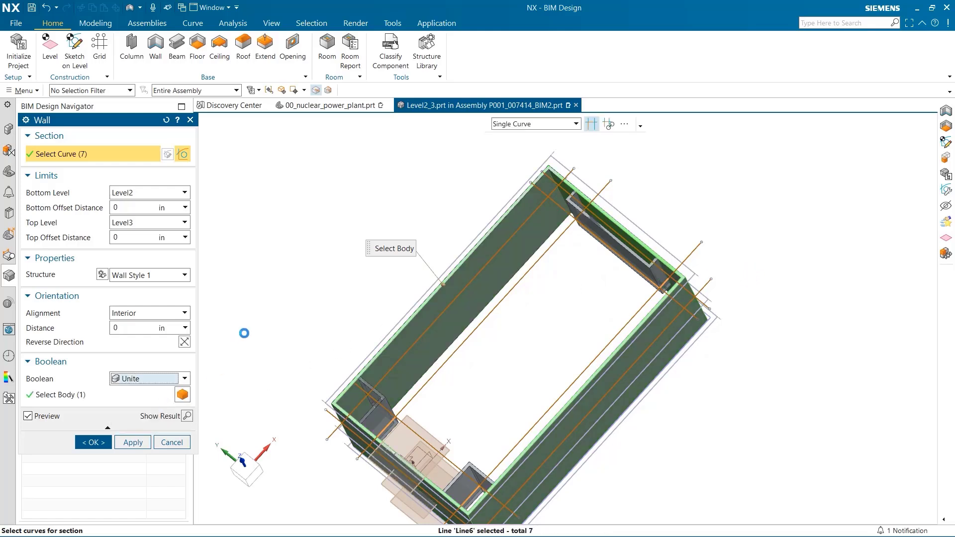
pyautogui.click(93, 442)
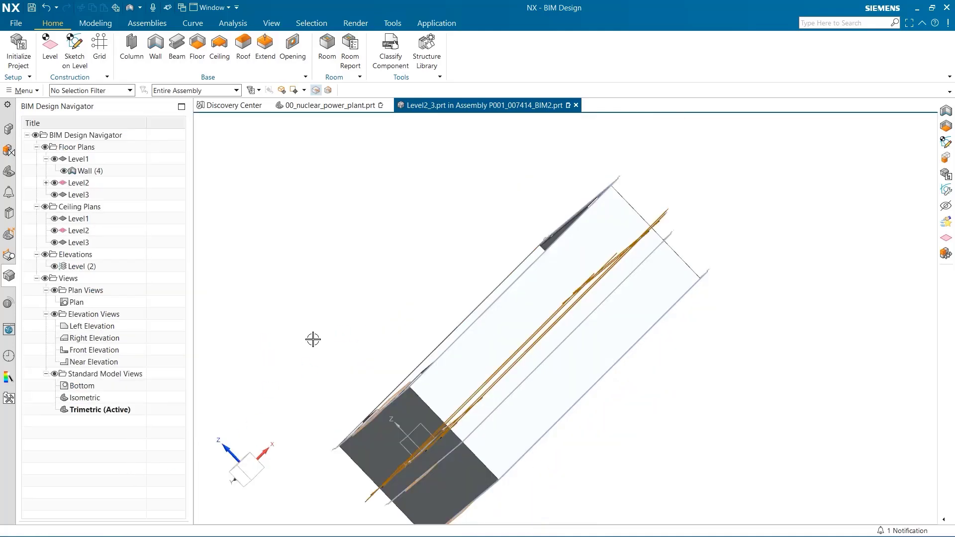
# - Inspect the new interior walls in the nuclear power plant assembly, checking the corner rooms' clearance around the turbine equipment and piping
pyautogui.moveTo(314, 339); pyautogui.dragTo(310, 304, button='middle')
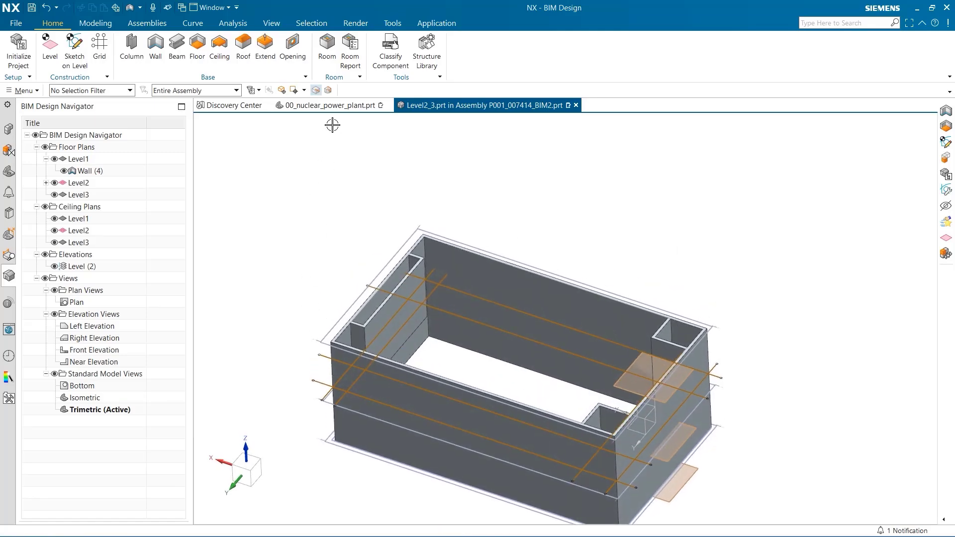
pyautogui.click(333, 109)
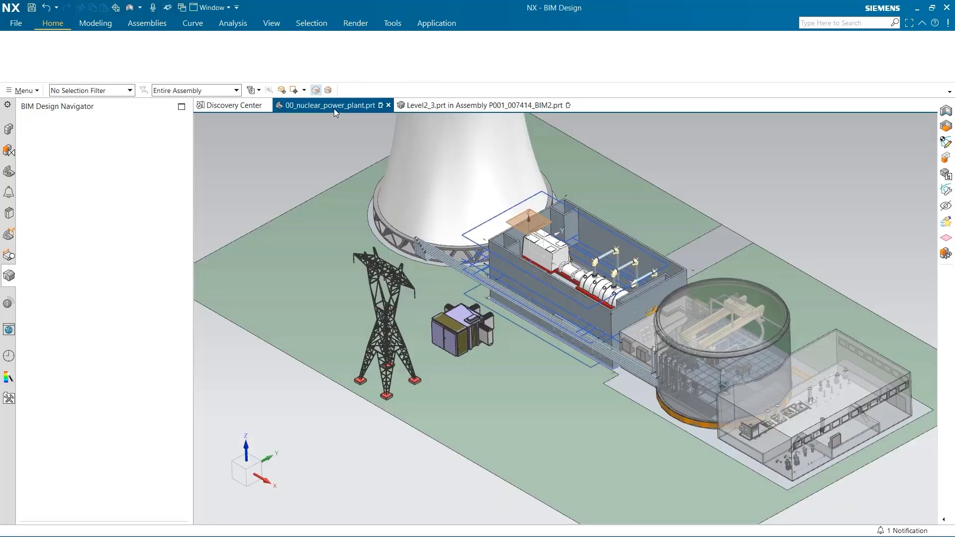
pyautogui.scroll(5, 600, 245)
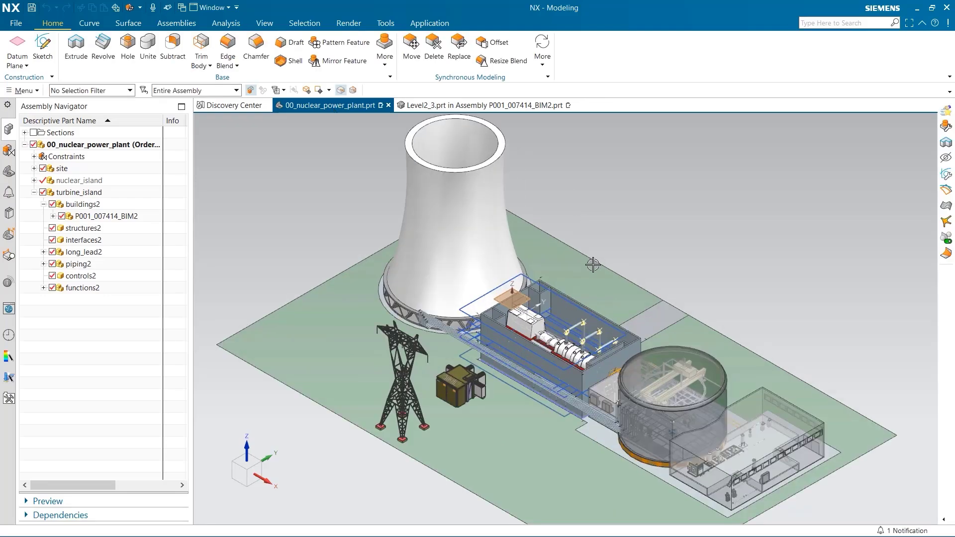
pyautogui.moveTo(582, 313); pyautogui.dragTo(582, 335, button='middle')
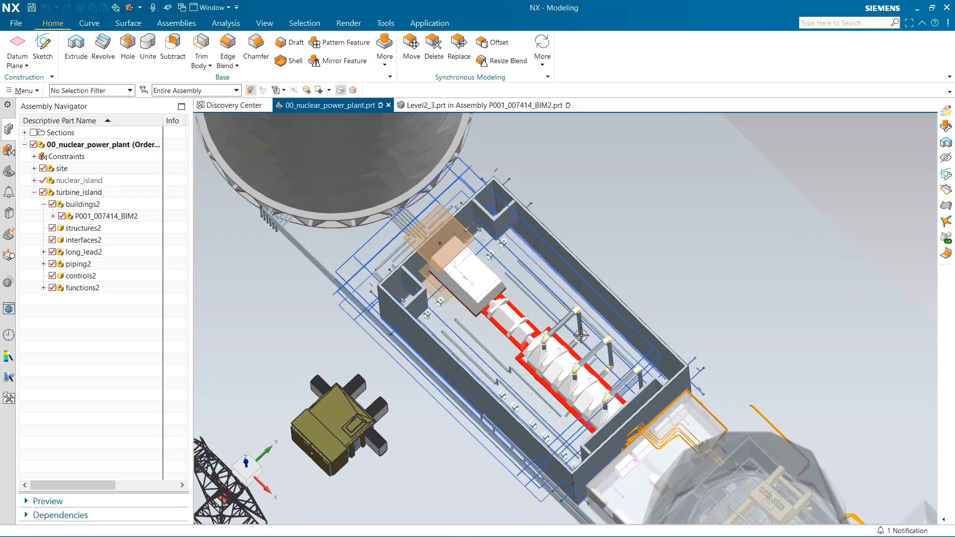
pyautogui.scroll(4, 657, 365)
pyautogui.keyDown('shift'); pyautogui.moveTo(658, 365); pyautogui.dragTo(923, 340, button='middle'); pyautogui.keyUp('shift')
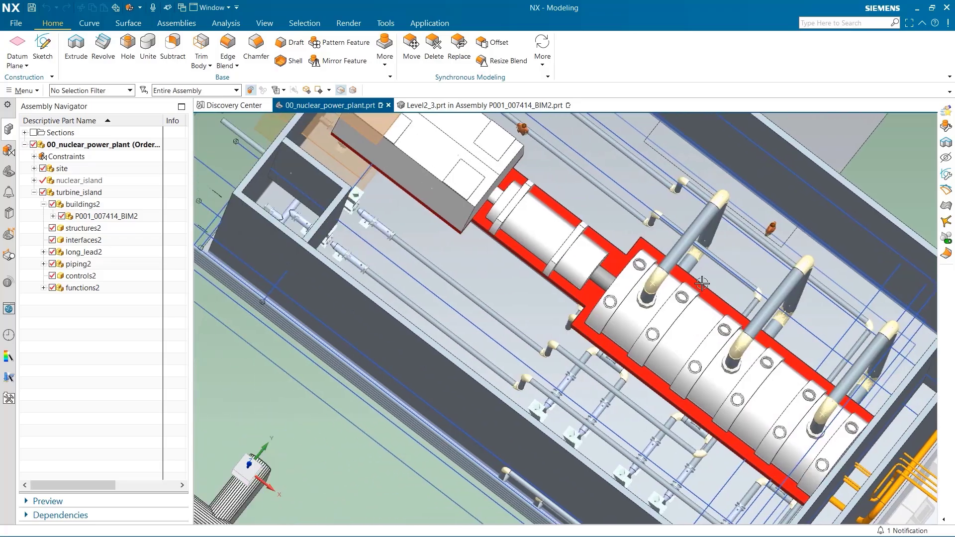
pyautogui.scroll(-1, 702, 282)
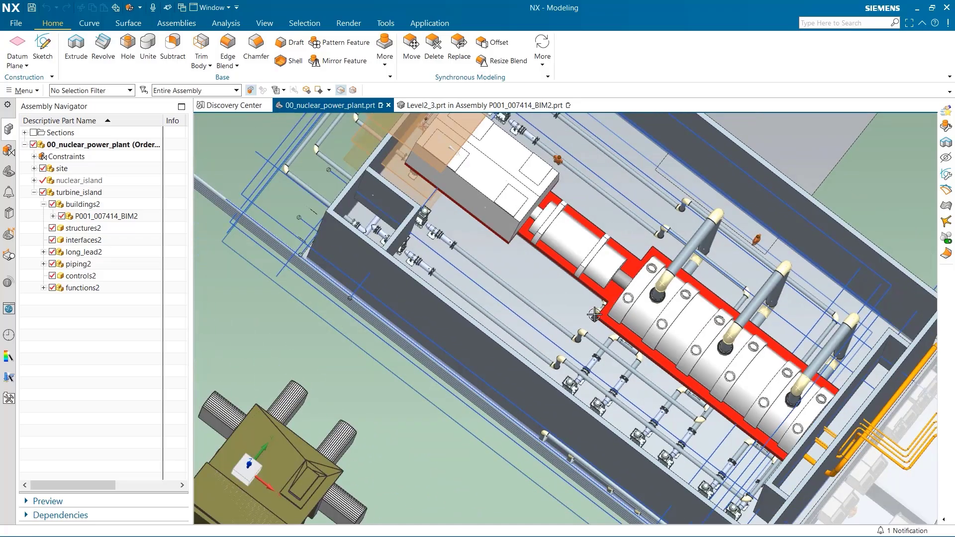
pyautogui.moveTo(631, 242); pyautogui.dragTo(504, 199, button='middle')
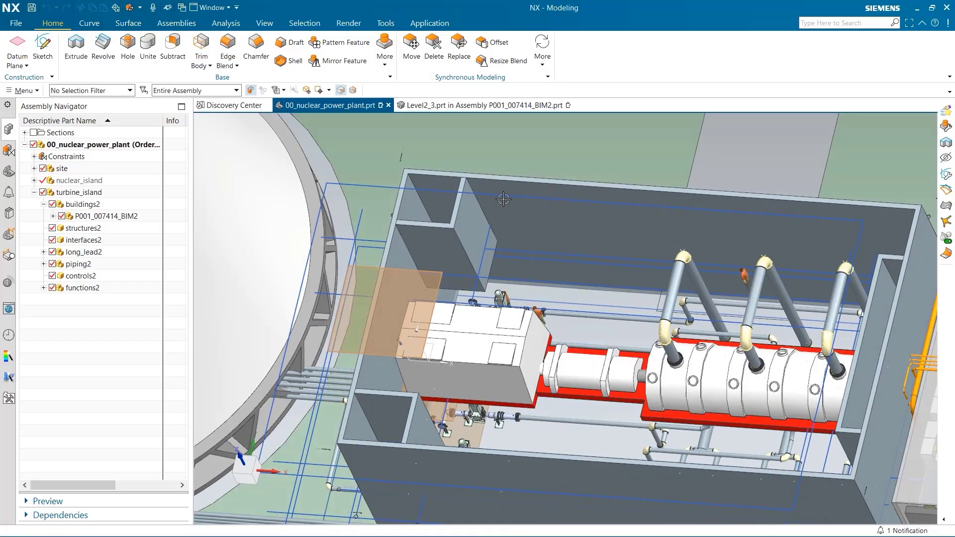
# - In the BIM part's Level2 grid, move the inner grid line nearest grid line 1 farther away from it and finish the grid
pyautogui.click(443, 105)
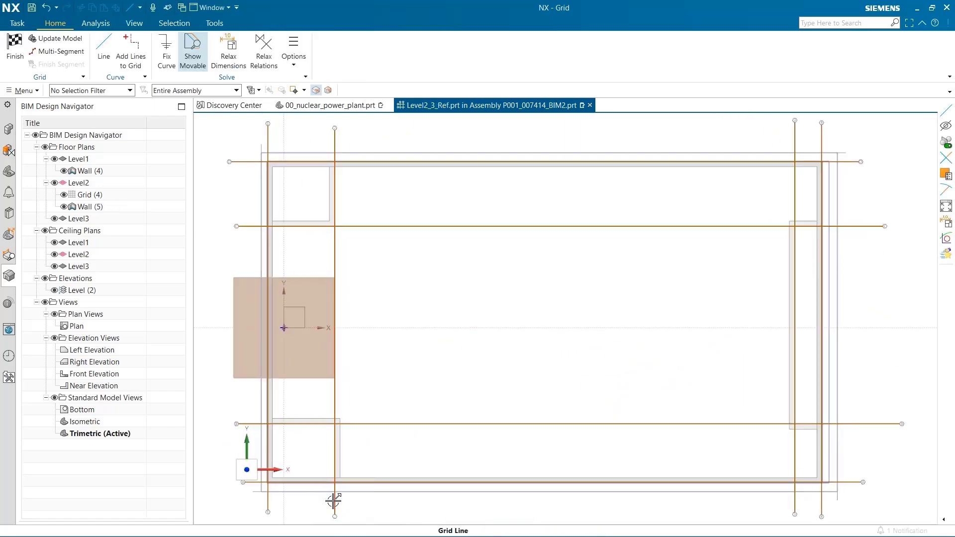
pyautogui.moveTo(335, 500); pyautogui.dragTo(341, 501)
pyautogui.moveTo(356, 501); pyautogui.dragTo(371, 502)
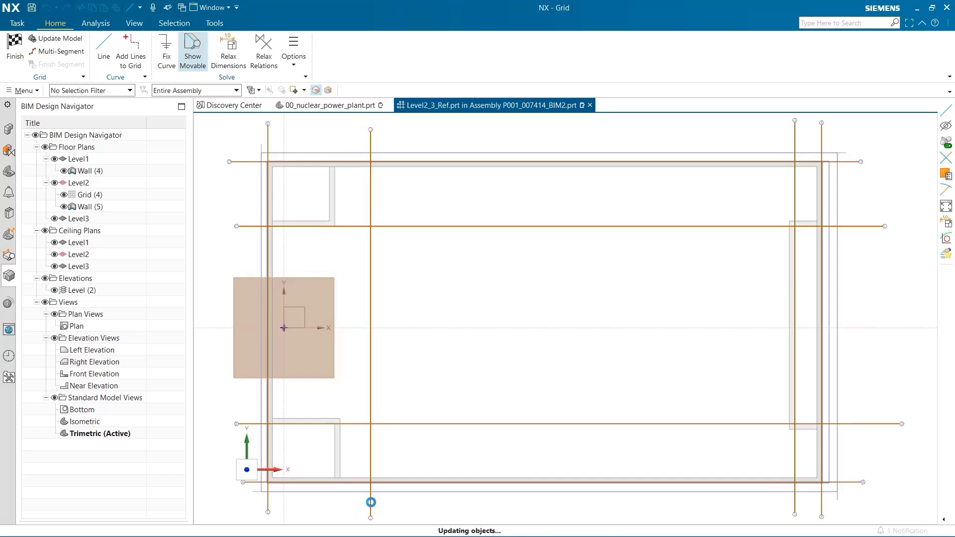
pyautogui.click(16, 47)
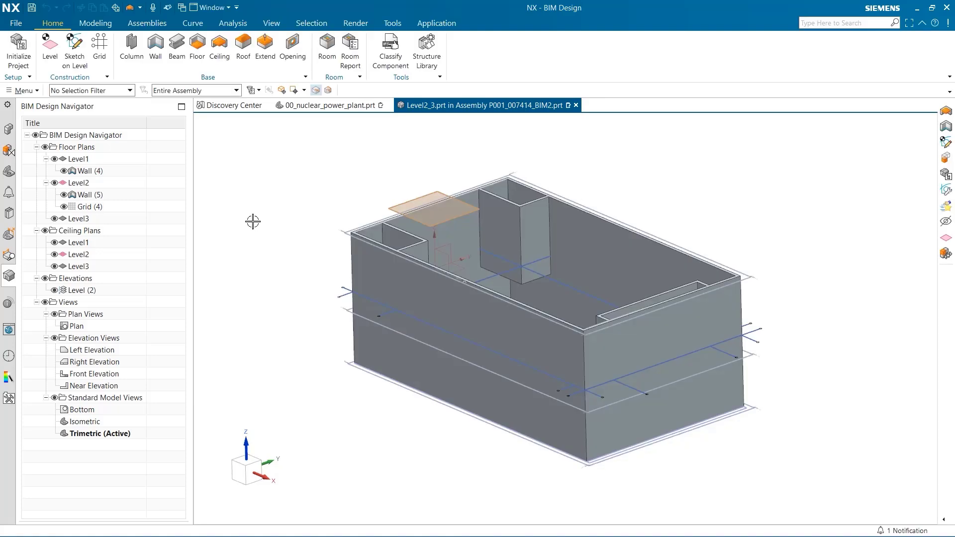
# - Edit the building levels, setting the overall Level1-to-Level3 distance to 450, and finish the level sketch
pyautogui.click(56, 50)
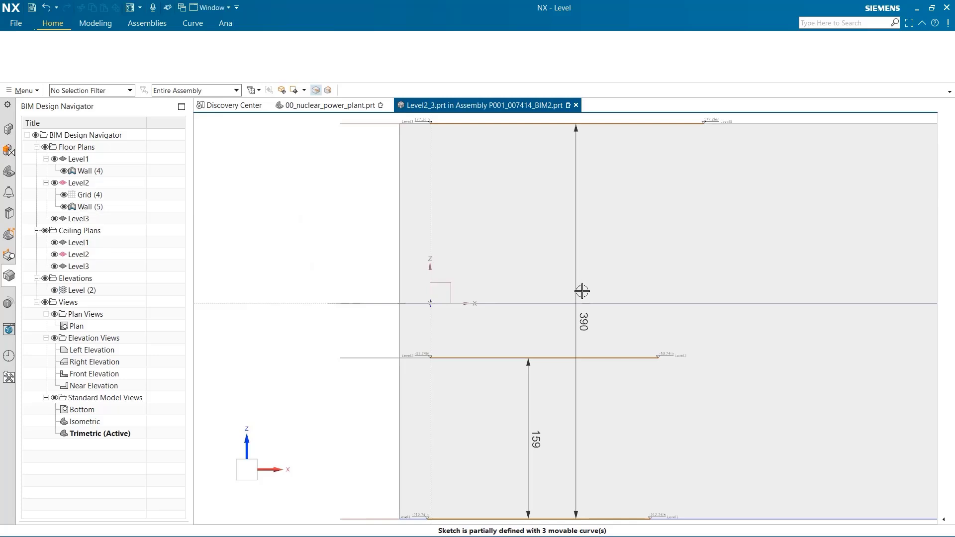
pyautogui.scroll(-1, 587, 313)
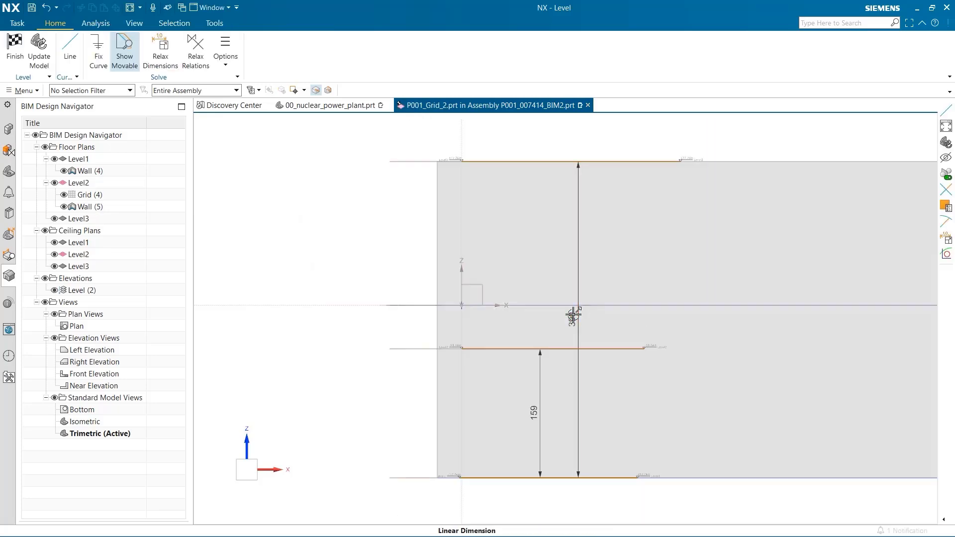
pyautogui.doubleClick(573, 315)
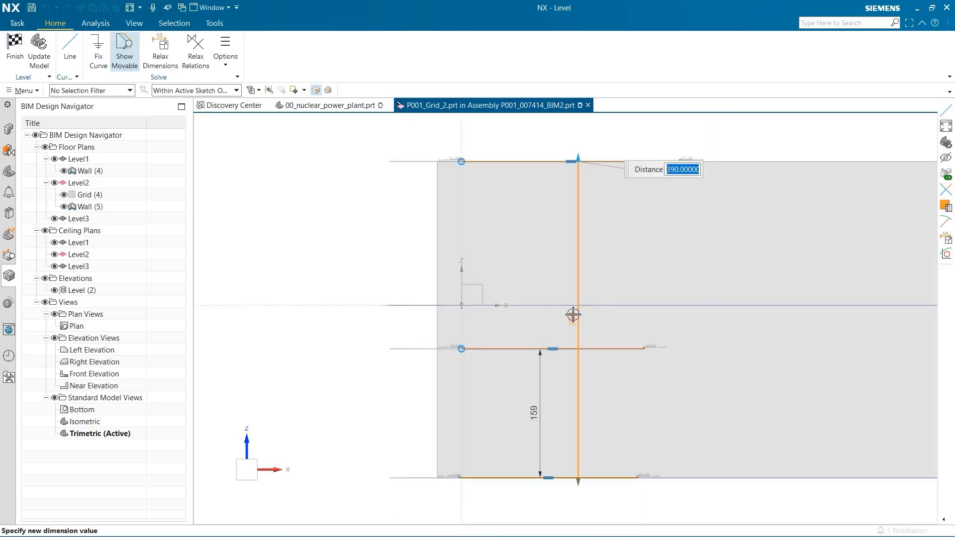
pyautogui.write('450')
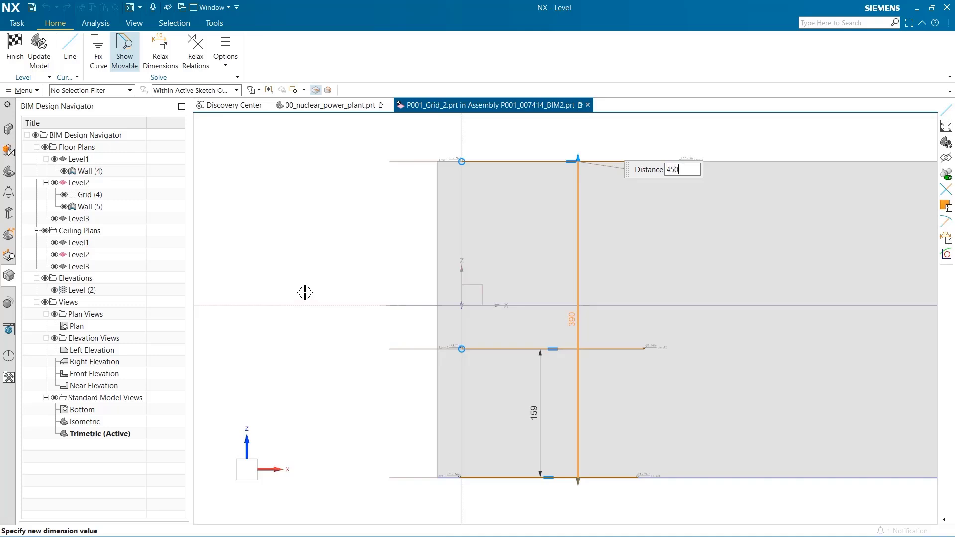
pyautogui.press('Return')
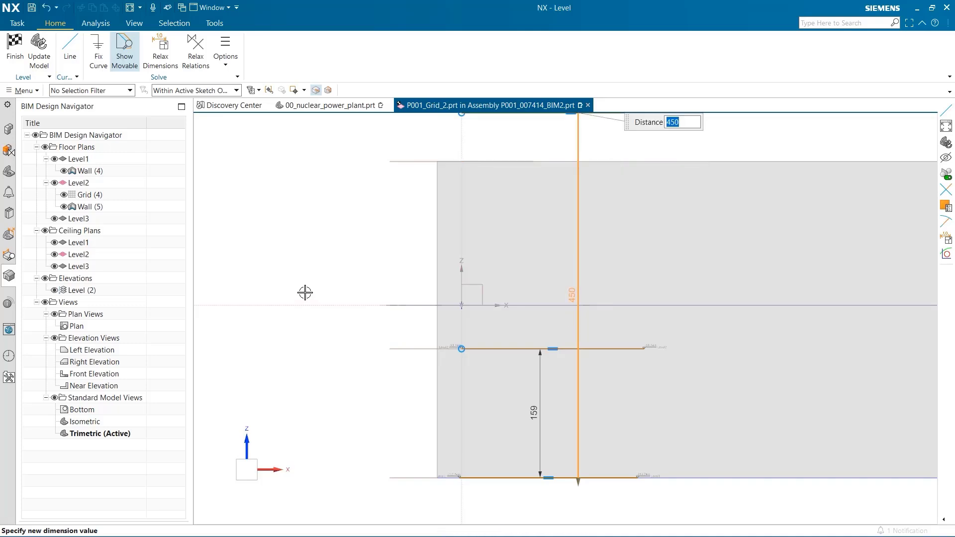
pyautogui.scroll(-1, 367, 241)
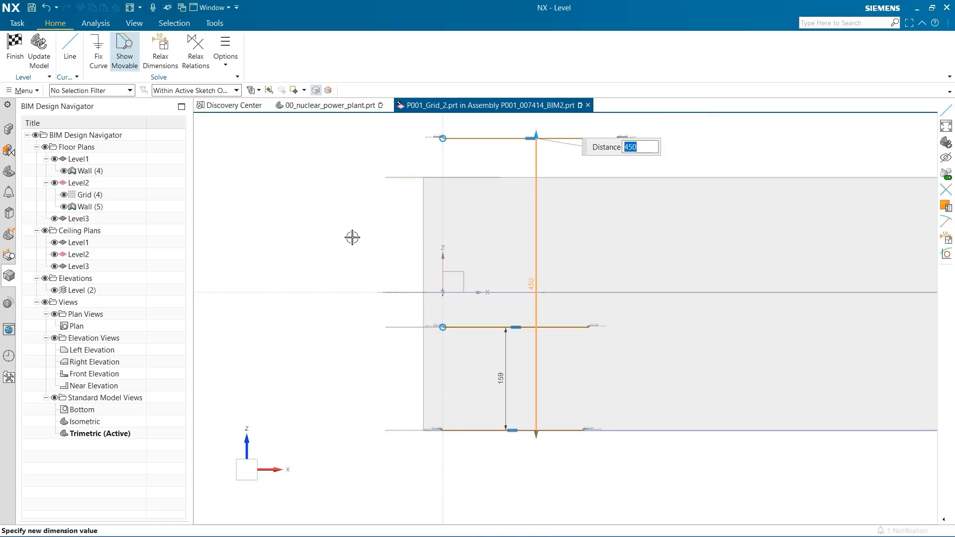
pyautogui.press('Escape')
pyautogui.click(15, 47)
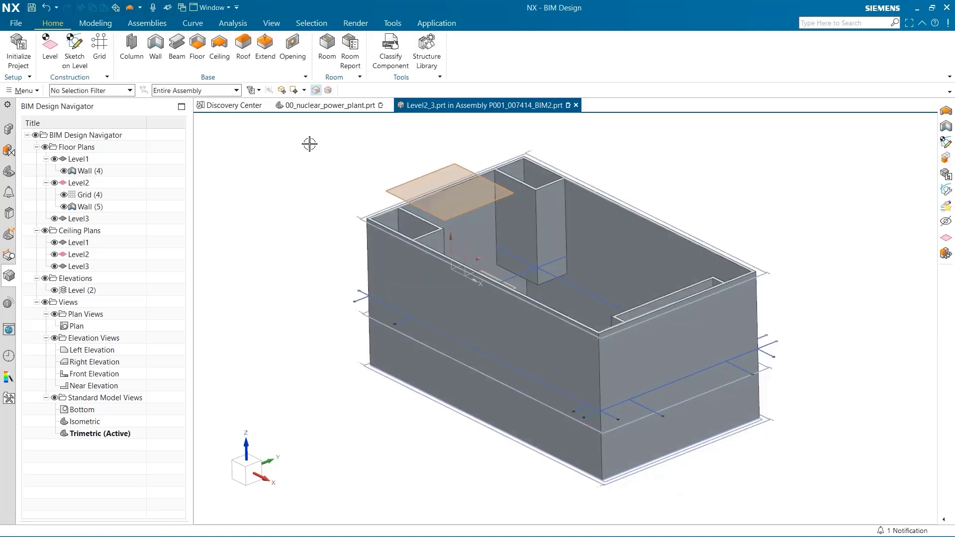
# - Examine the building with its new height and interior walls in the nuclear power plant assembly
pyautogui.click(305, 108)
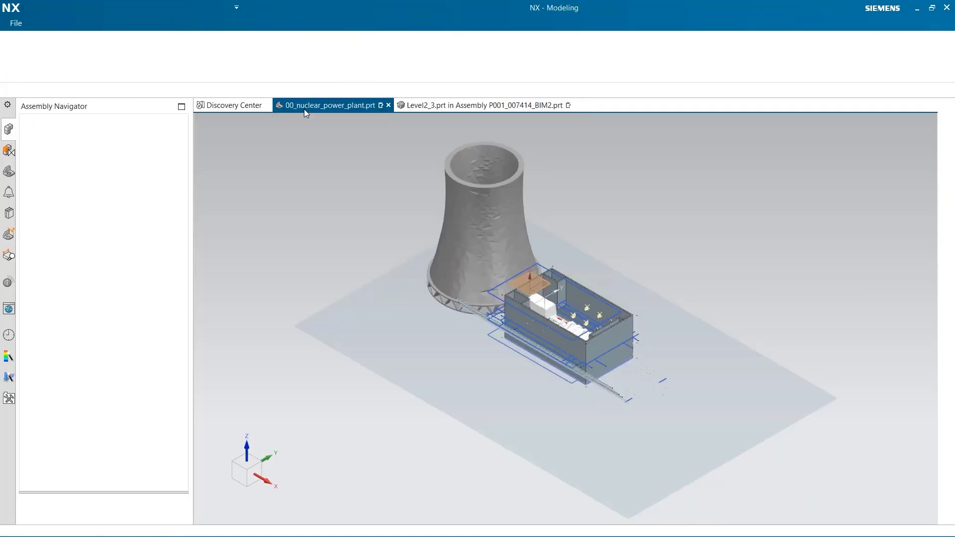
pyautogui.moveTo(609, 246); pyautogui.dragTo(620, 218, button='middle')
pyautogui.scroll(6, 549, 341)
pyautogui.moveTo(599, 266); pyautogui.dragTo(591, 274, button='middle')
# - Create a footprint roof on the BIM part from the four Level1 outline curves, with base level Level3 and Roof Style 1
pyautogui.click(485, 105)
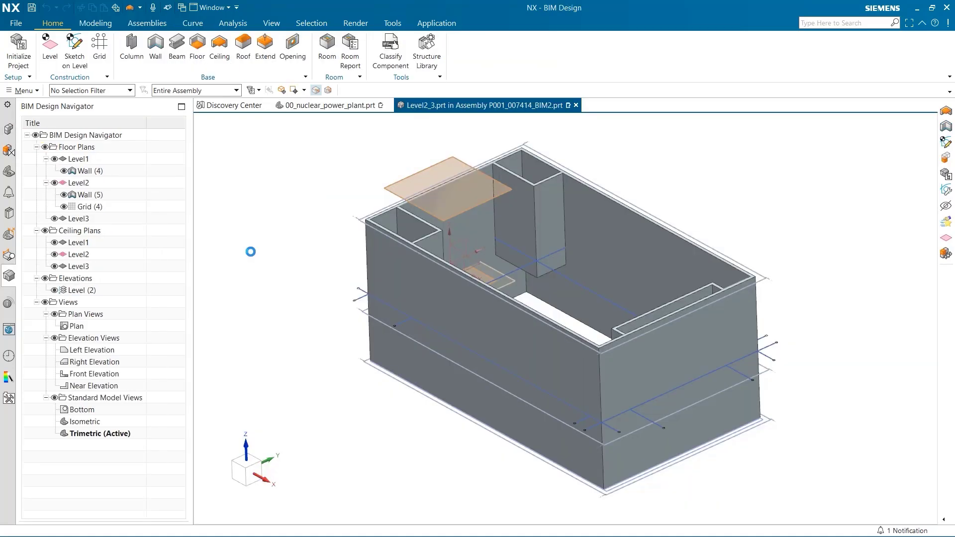
pyautogui.click(246, 50)
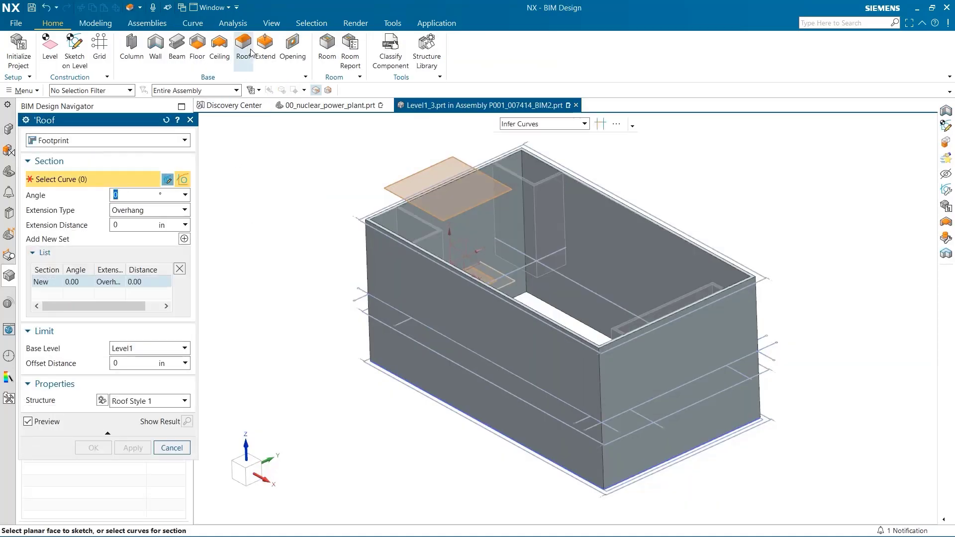
pyautogui.click(639, 473)
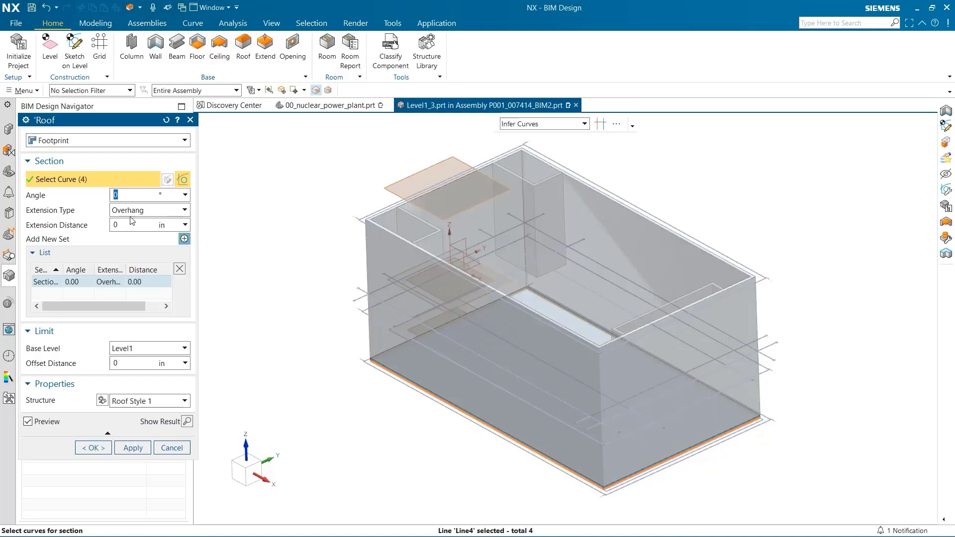
pyautogui.click(151, 350)
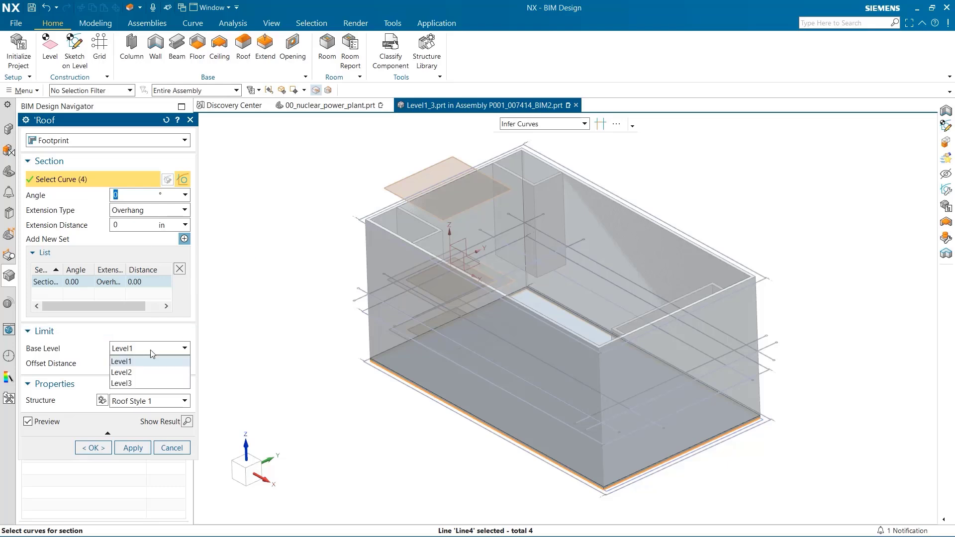
pyautogui.click(148, 383)
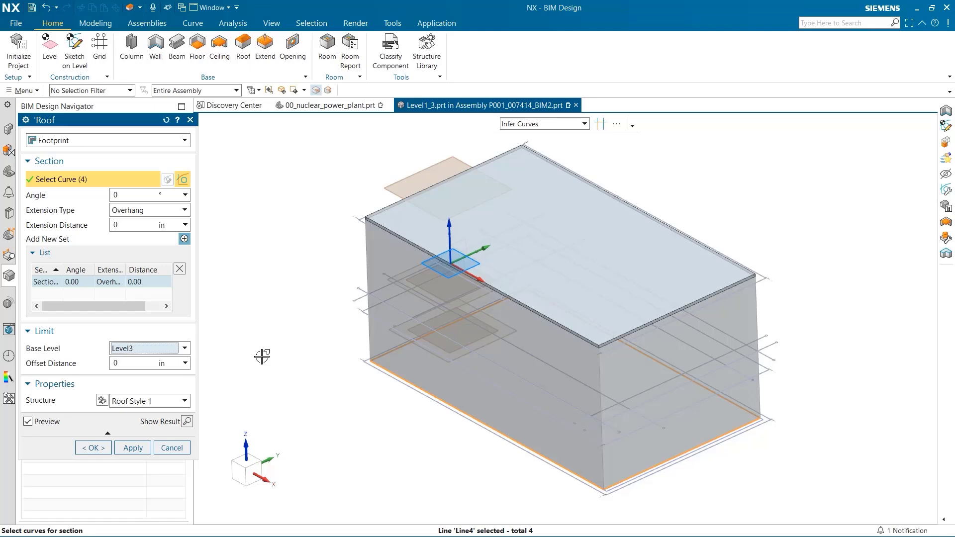
pyautogui.click(94, 447)
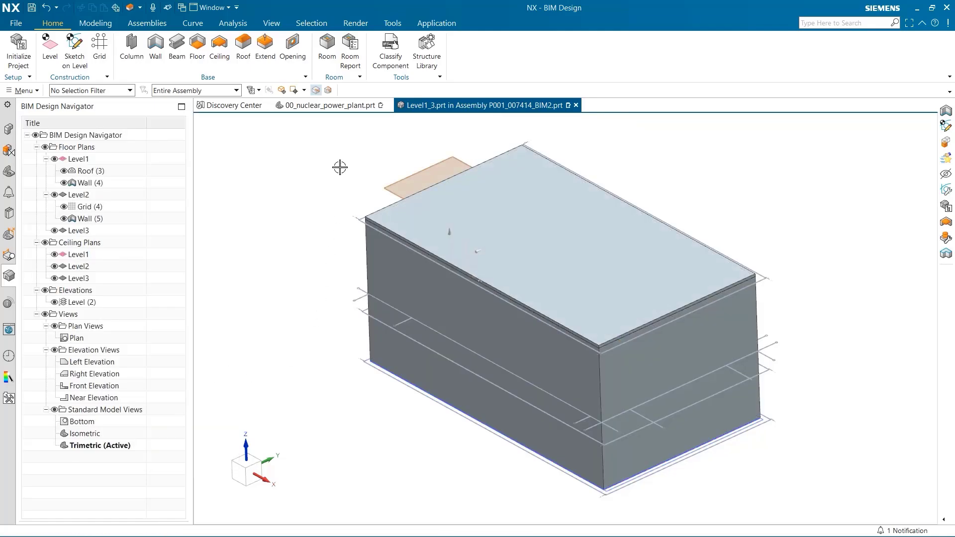
# - Review the roofed turbine building in the nuclear power plant assembly alongside the cooling tower and reactor
pyautogui.click(329, 108)
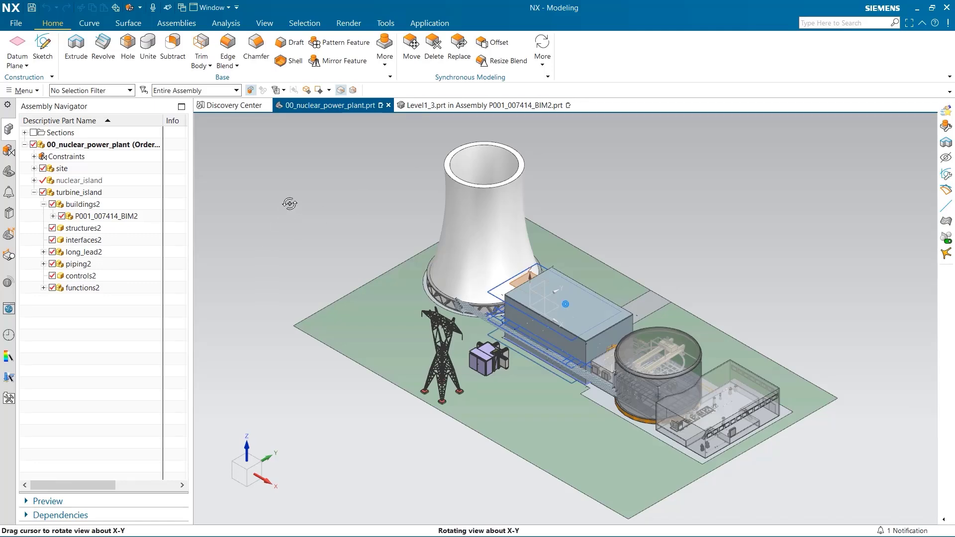
pyautogui.moveTo(290, 202)
pyautogui.mouseDown(button='middle')
pyautogui.moveTo(300, 207)
pyautogui.moveTo(293, 214)
pyautogui.mouseUp(button='middle')
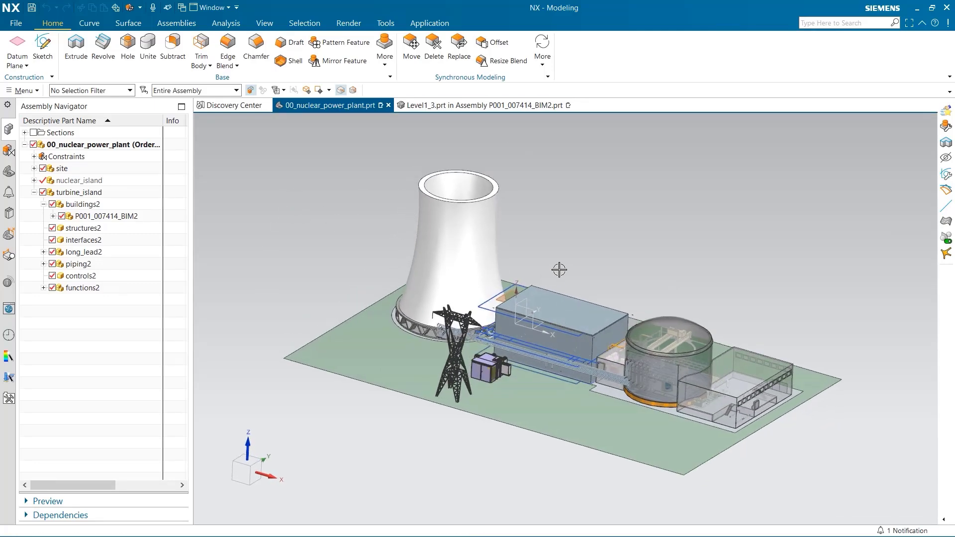
pyautogui.scroll(2, 570, 254)
pyautogui.moveTo(572, 279); pyautogui.dragTo(584, 259, button='middle')
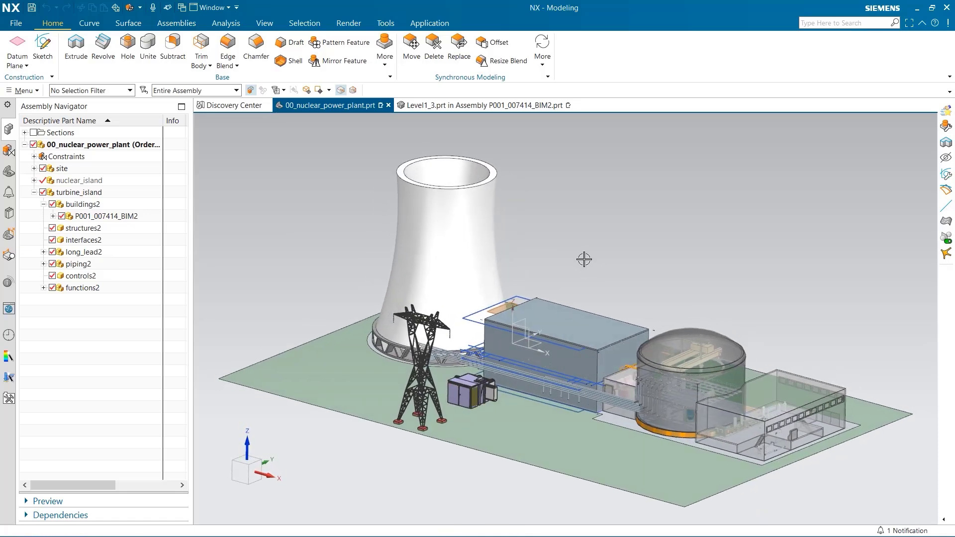